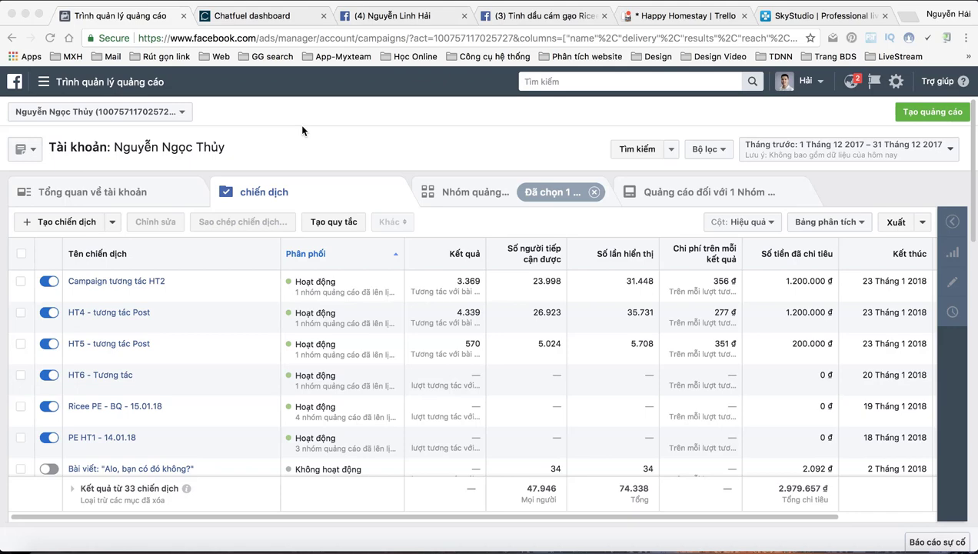
Switch from the ads manager to Power Editor for the same ad account.
click(44, 83)
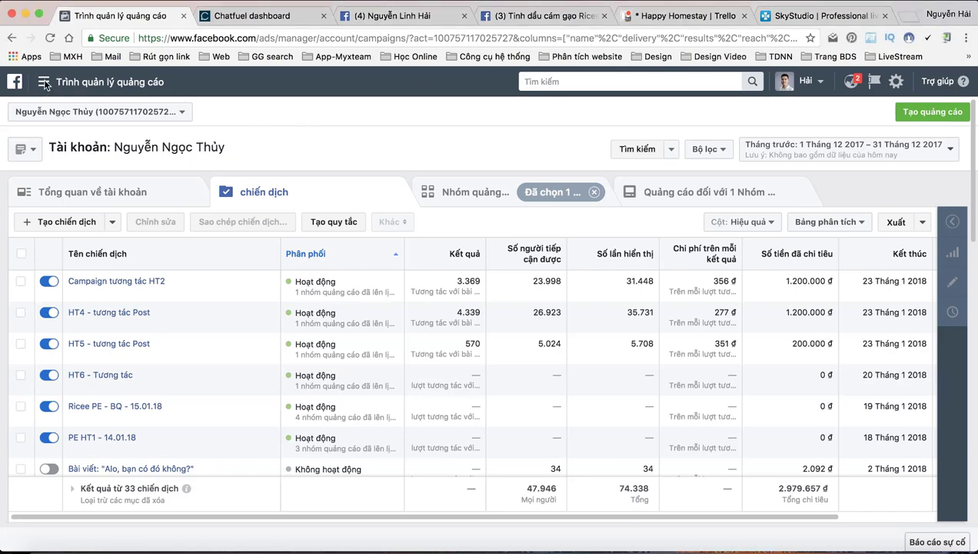
click(45, 83)
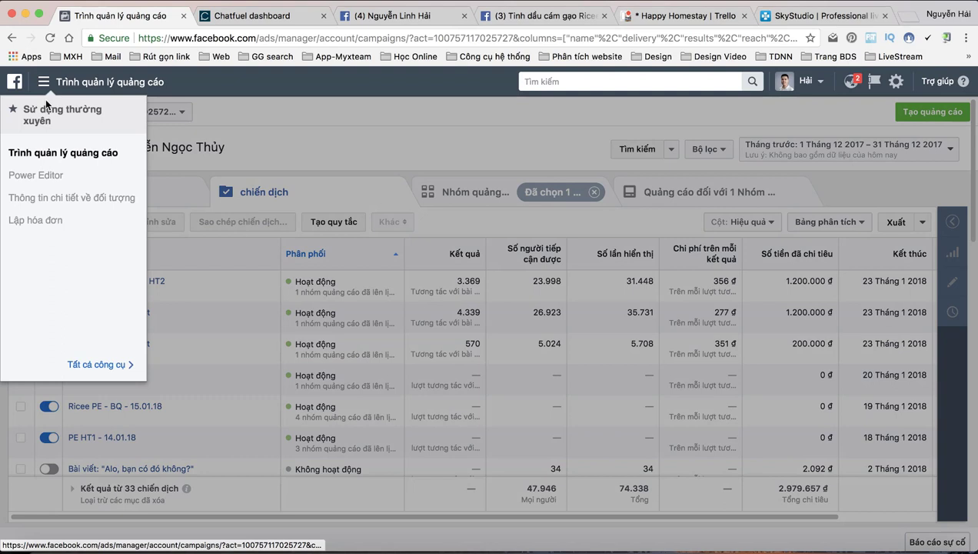
click(45, 177)
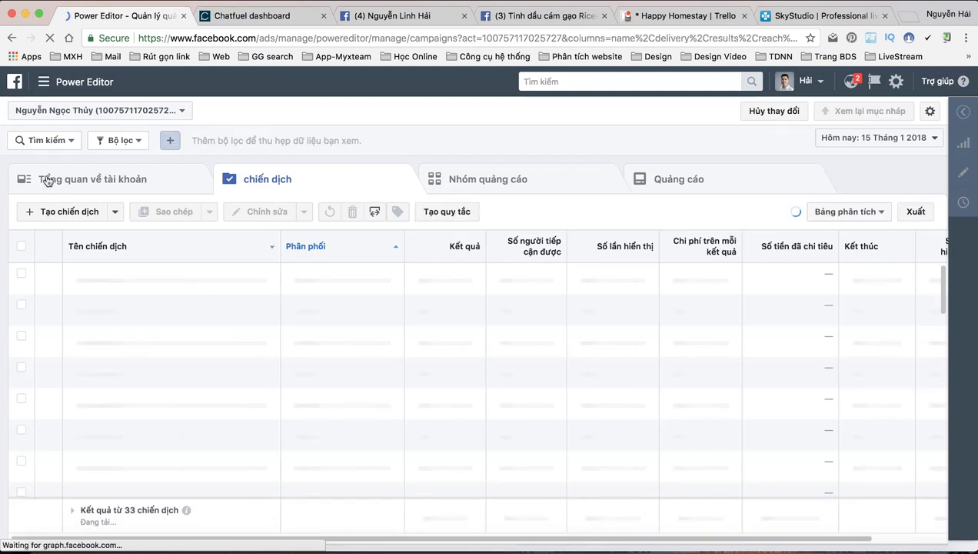
Start a new campaign named "Ricee PE - CTV - 15.01.18", copy that name, and choose the objective "Tương tác với bài viết".
click(69, 213)
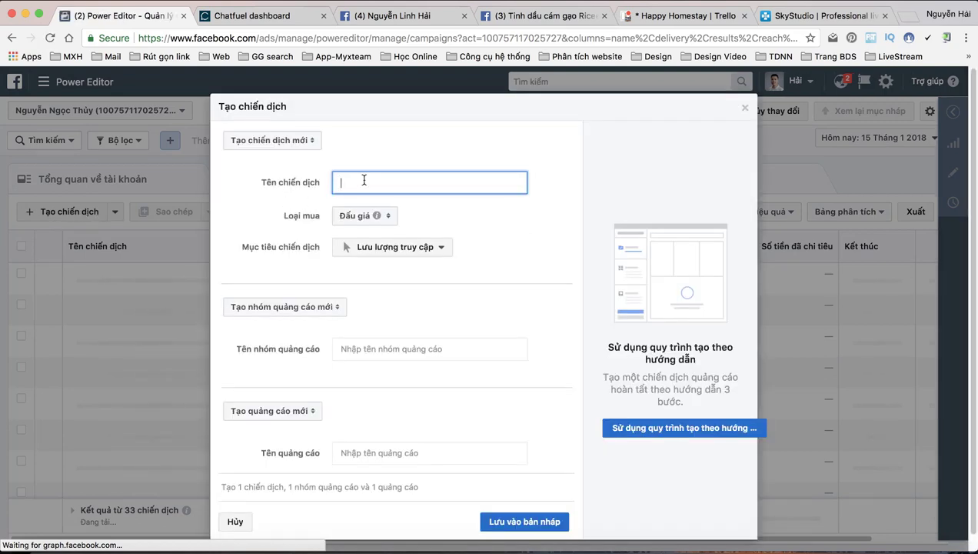
click(367, 182)
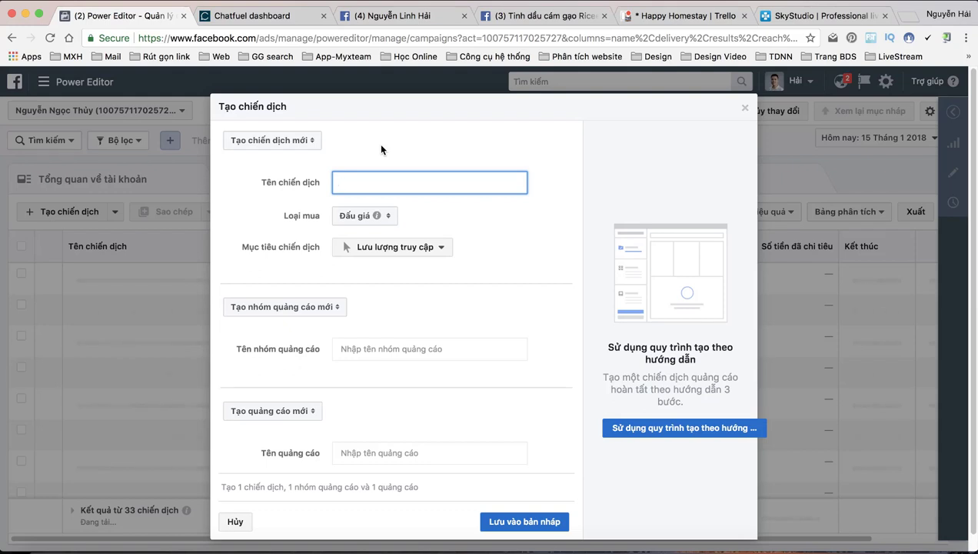
text(Ricee PE -)
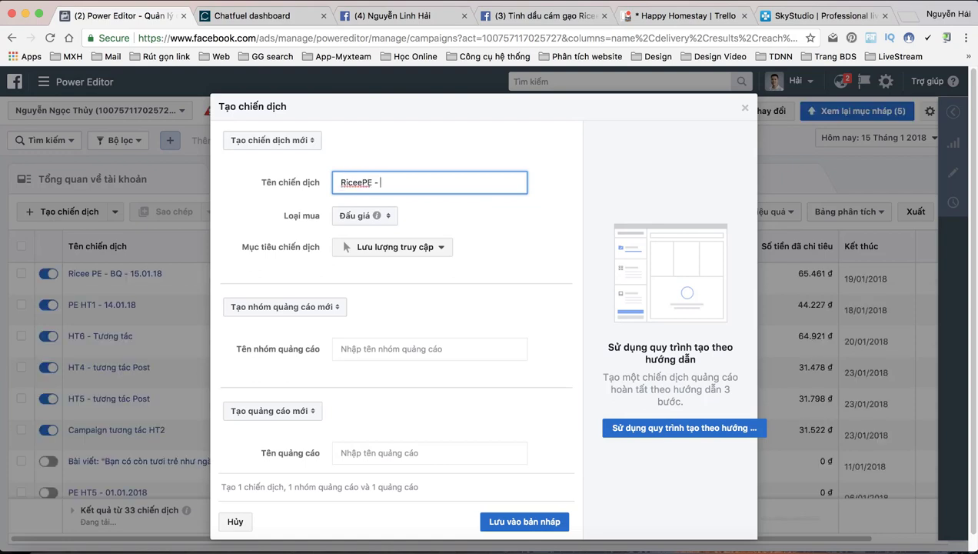
key(BackSpace)
key(BackSpace)
key(BackSpace)
key(BackSpace)
key(BackSpace)
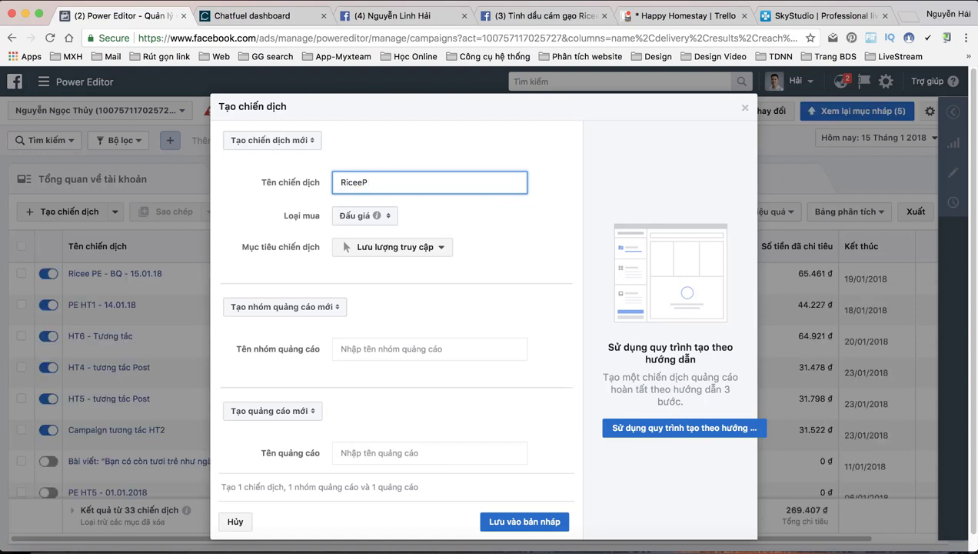
text(PE - CTV - 15.01.18)
key(super+a)
key(super+c)
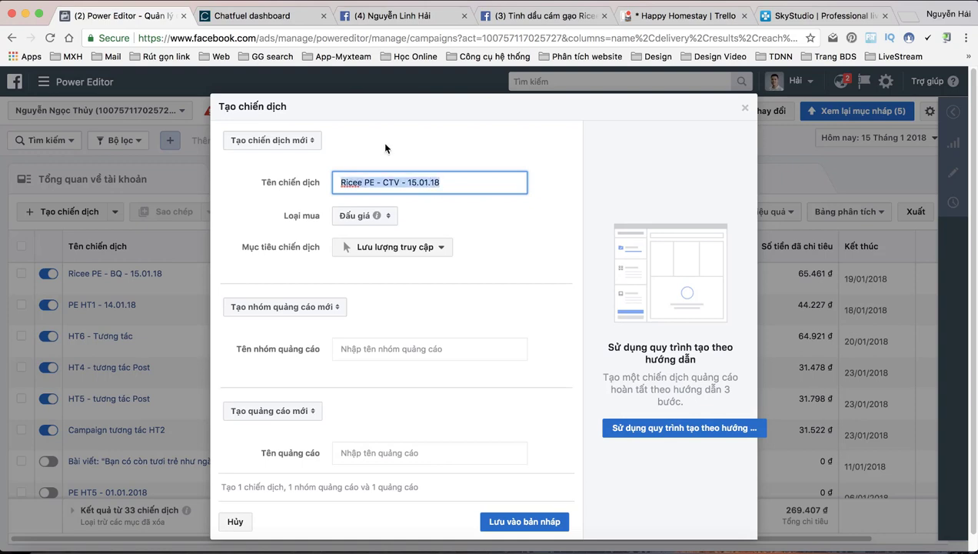
click(344, 247)
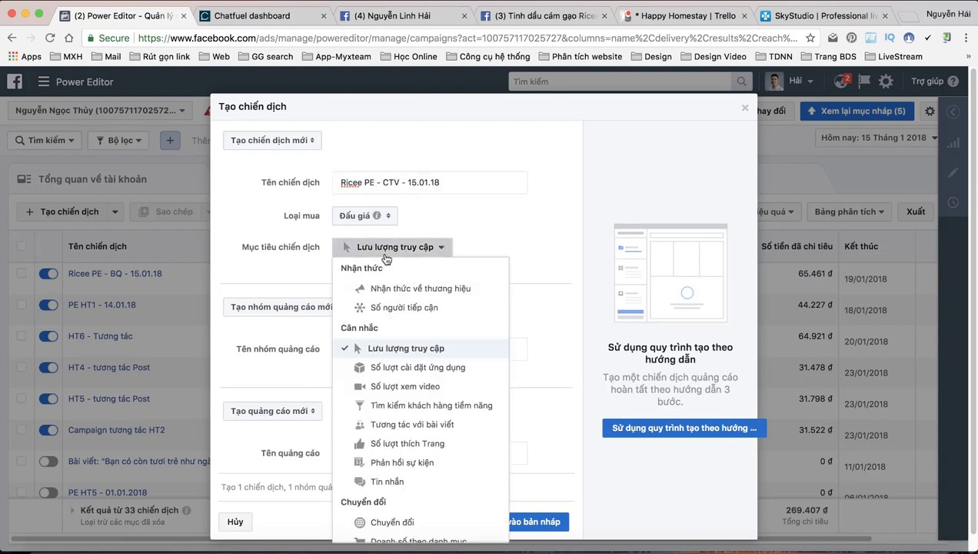
click(415, 424)
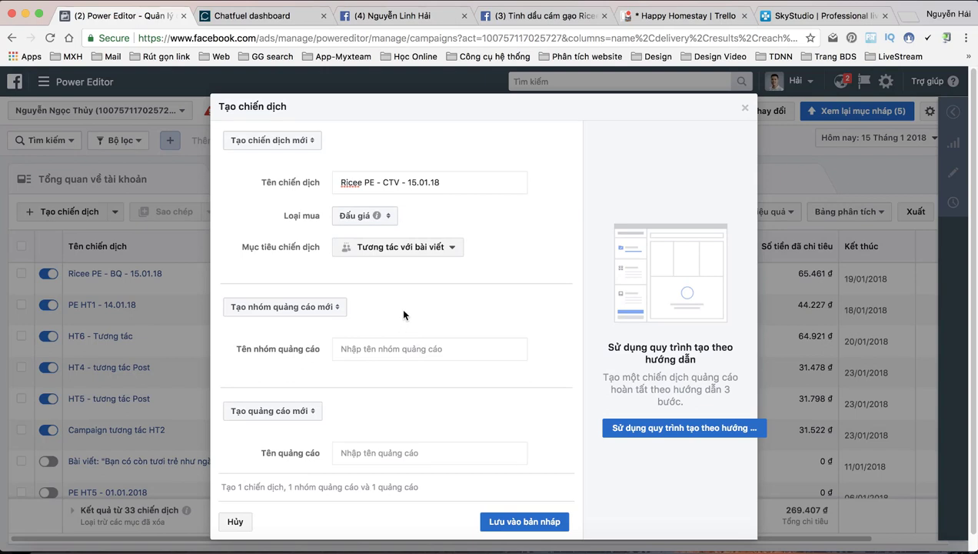
Name the ad set "Ricee PE - CTV - 15.01.18 nhóm" and the ad with the copied name plus "QC", saving everything as a draft.
click(367, 349)
key(super+v)
text(n)
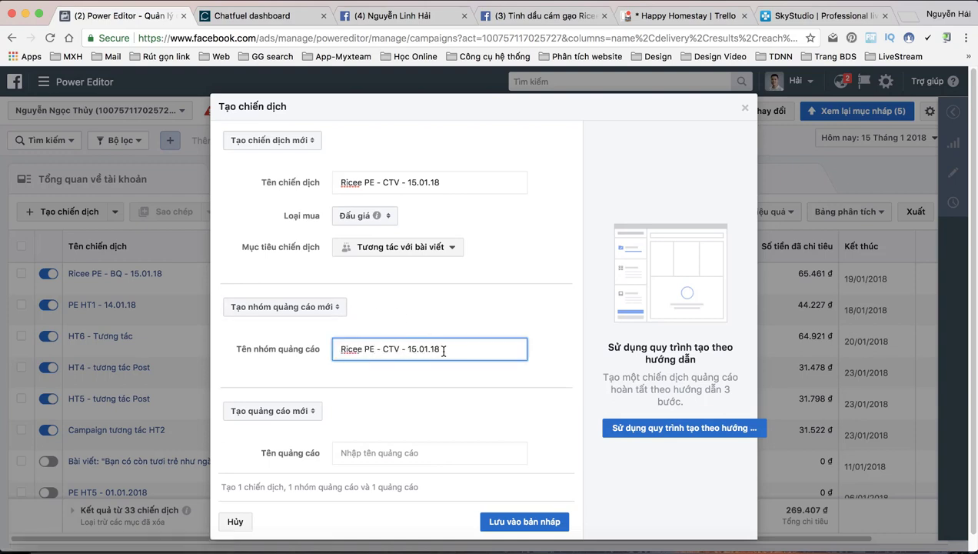
text(hom)
click(420, 454)
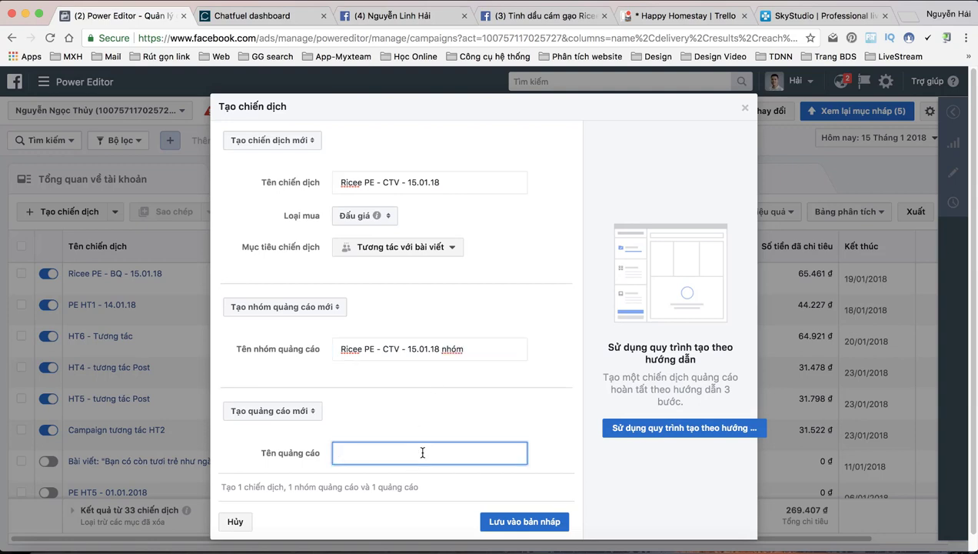
key(super+v)
text(QC)
click(526, 523)
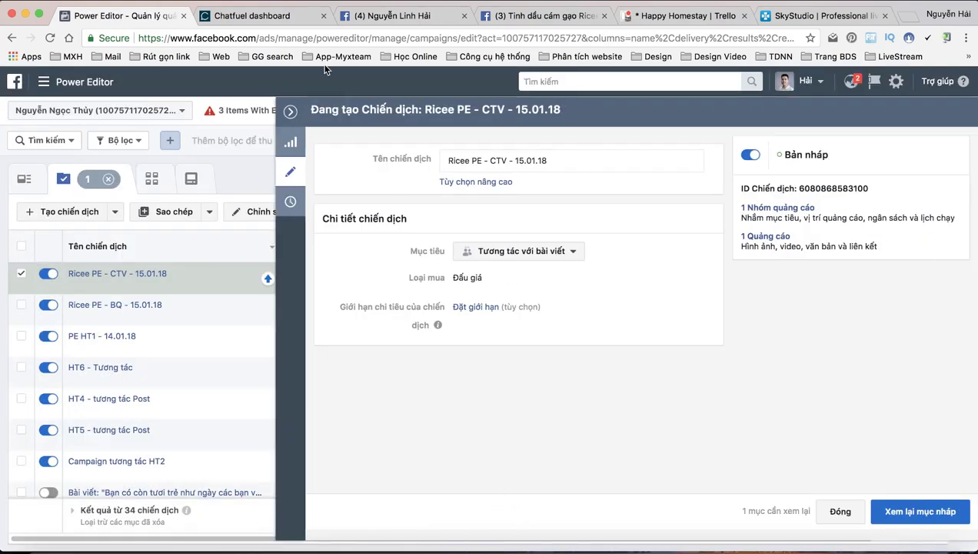
Open the draft campaign's ad set "Ricee PE - CTV - 15.01.18 nhóm" for editing.
click(290, 111)
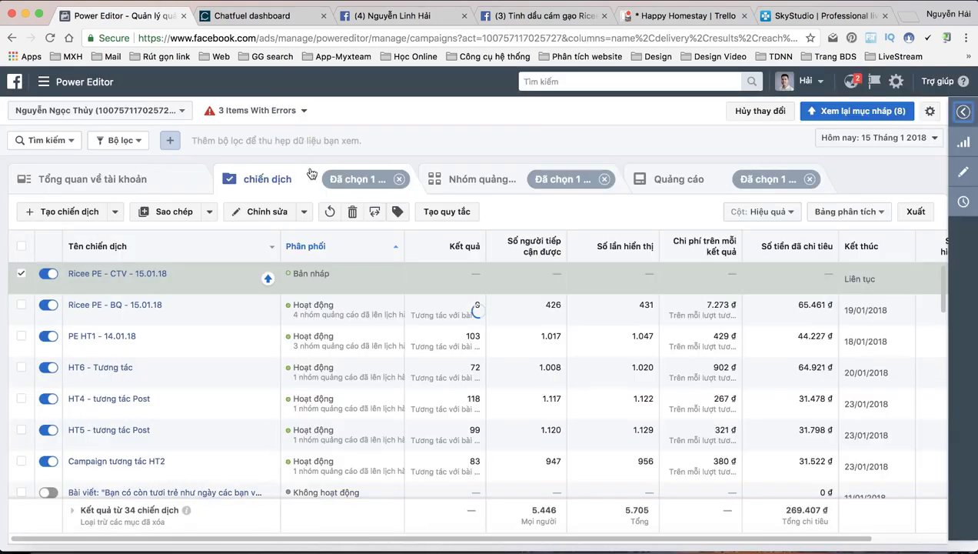
click(477, 179)
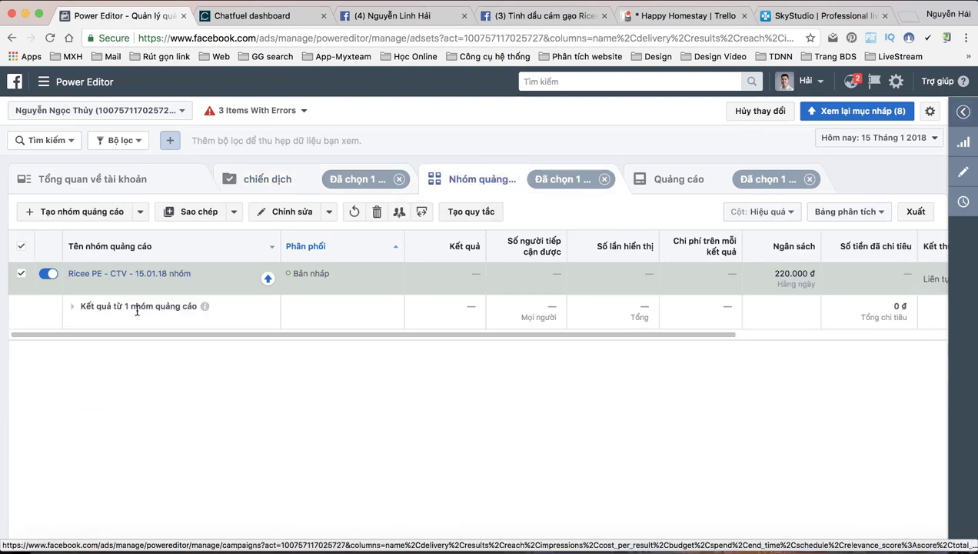
click(148, 285)
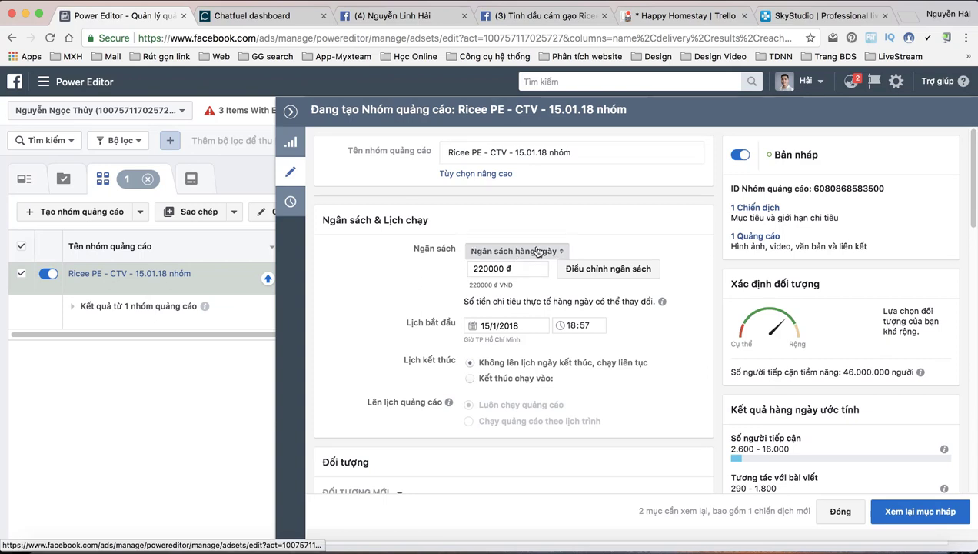
Give the ad set a lifetime budget (Ngân sách trọn đời) of 100000 đ and choose "Chạy quảng cáo theo lịch trình".
click(520, 252)
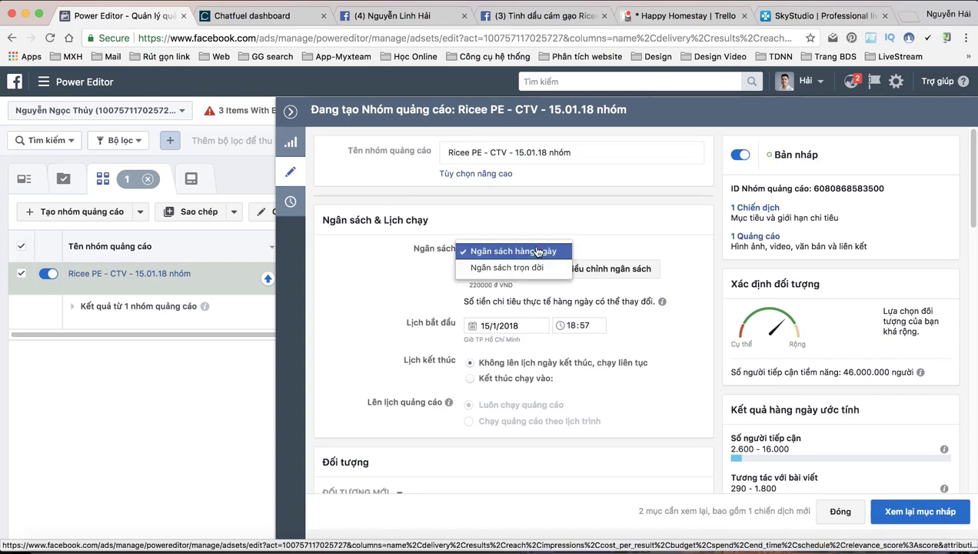
click(514, 267)
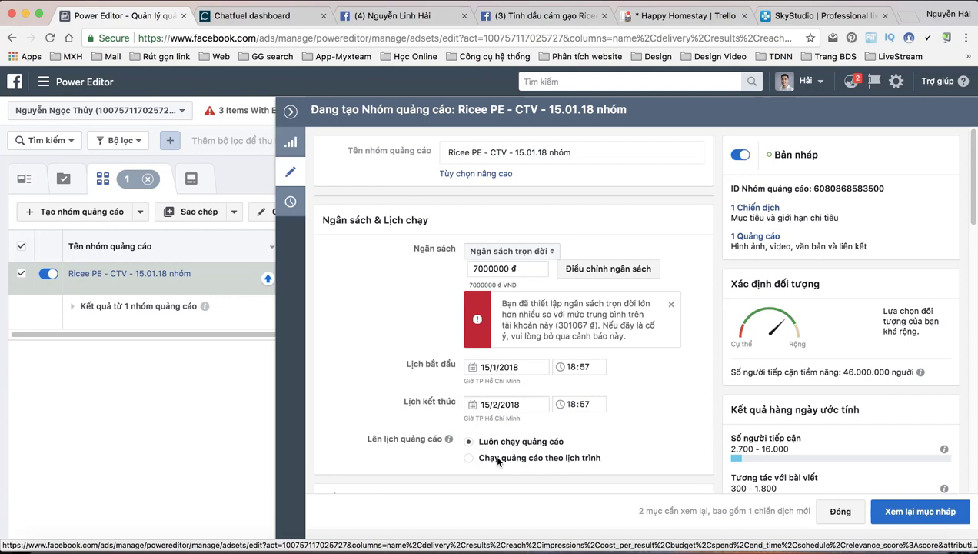
click(470, 453)
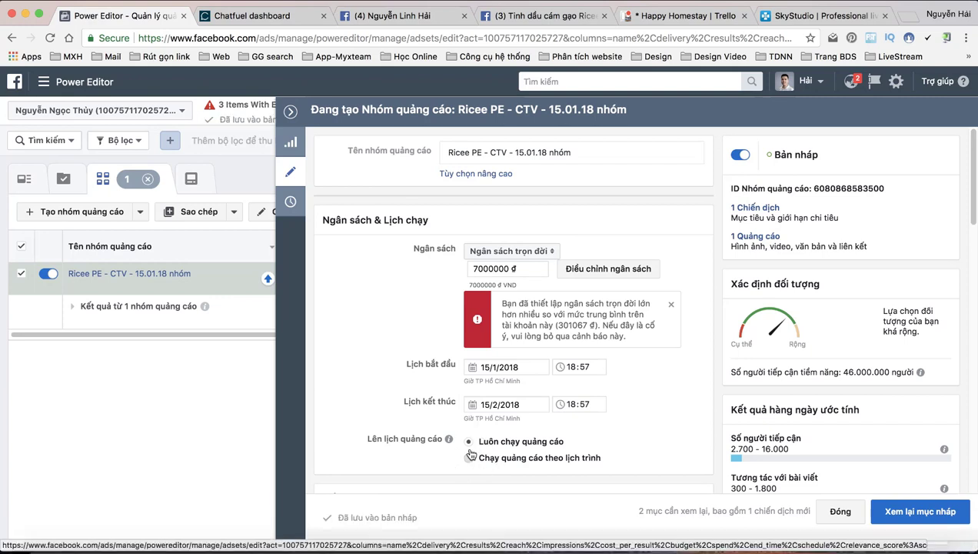
scroll(466, 446, down, 1)
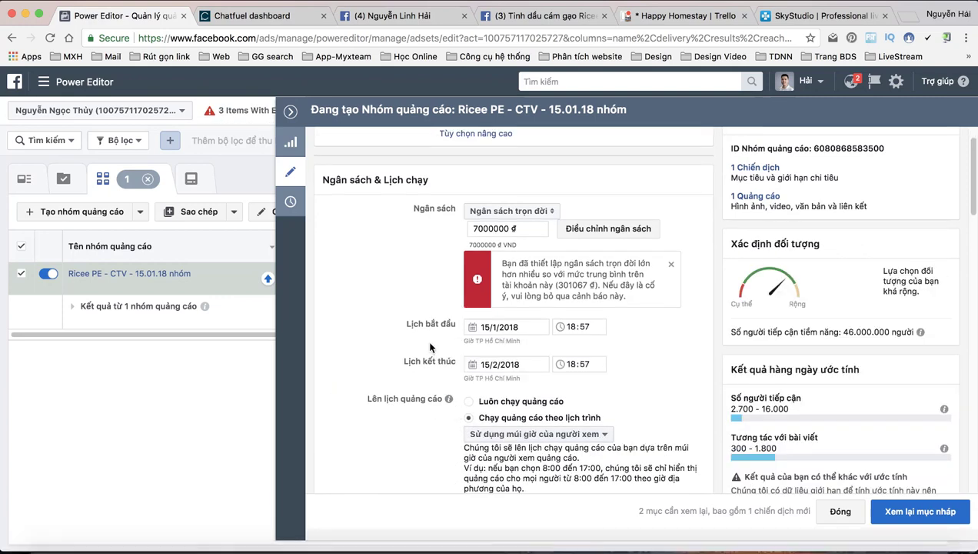
drag(490, 229, 461, 230)
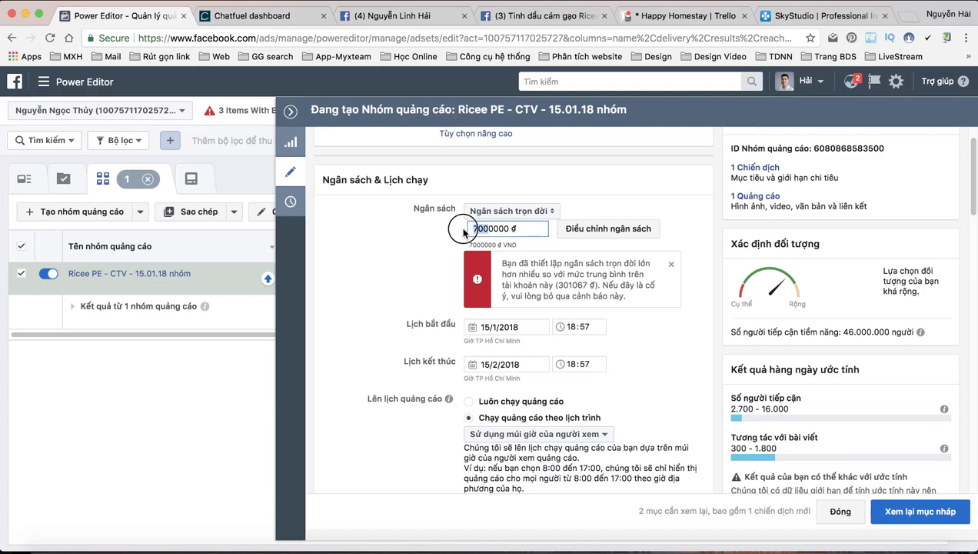
text(10)
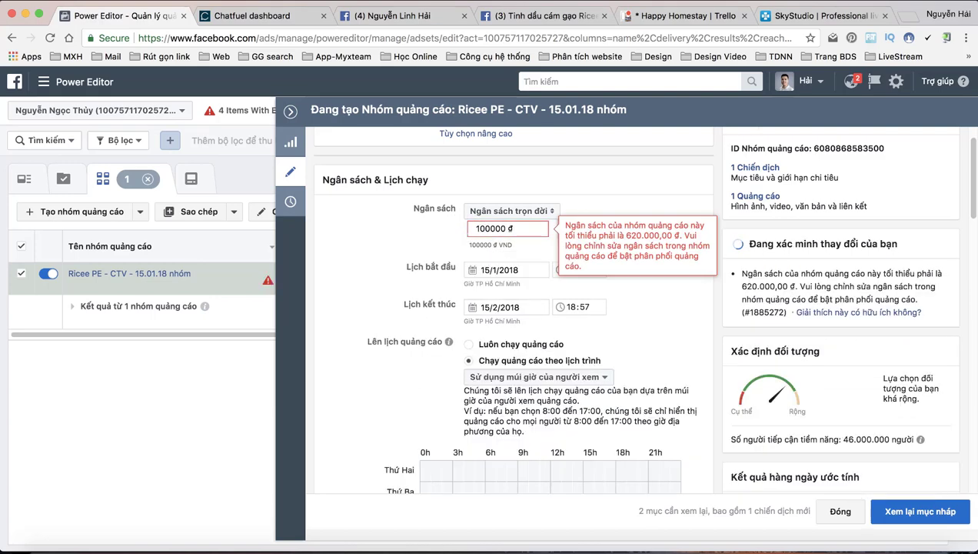
Set the ad set's end of run to 19/1/2018 at 23:57.
click(496, 307)
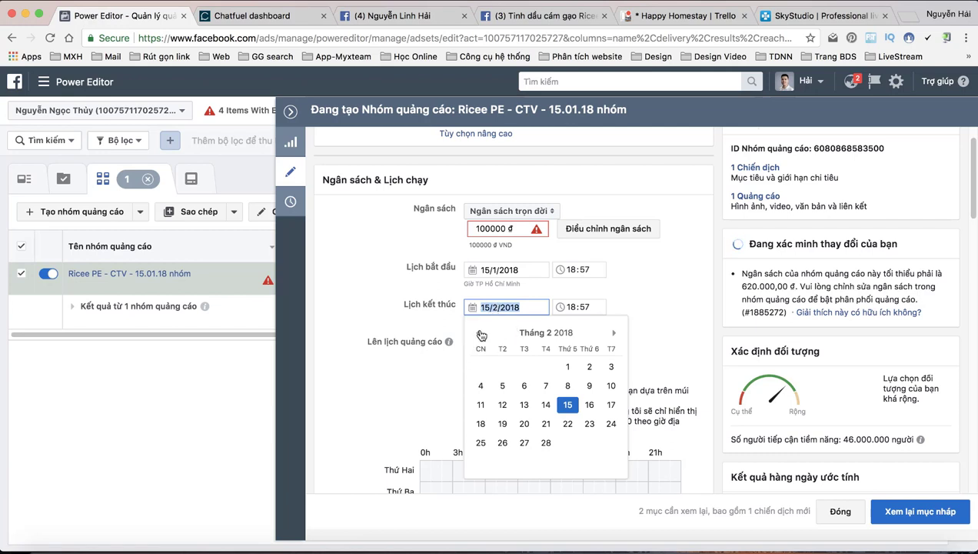
click(480, 334)
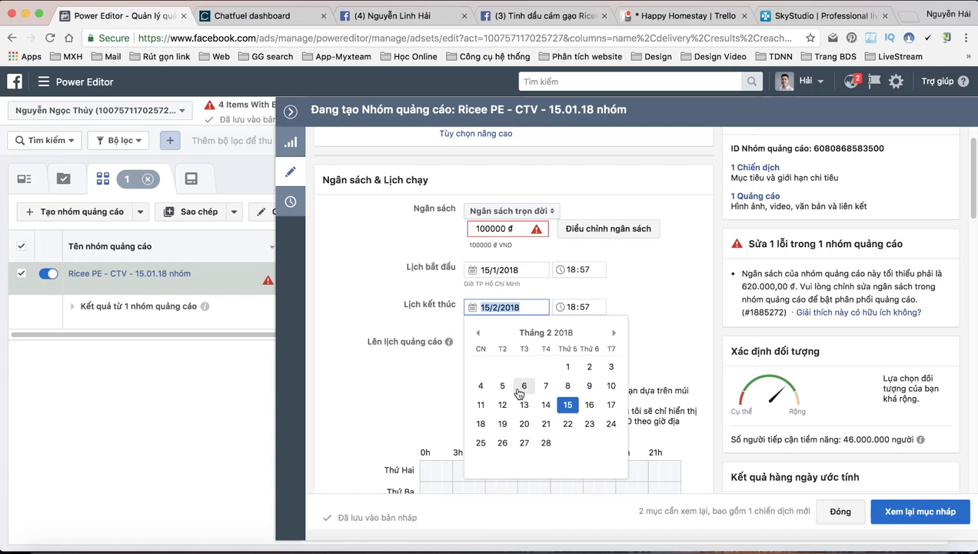
click(477, 334)
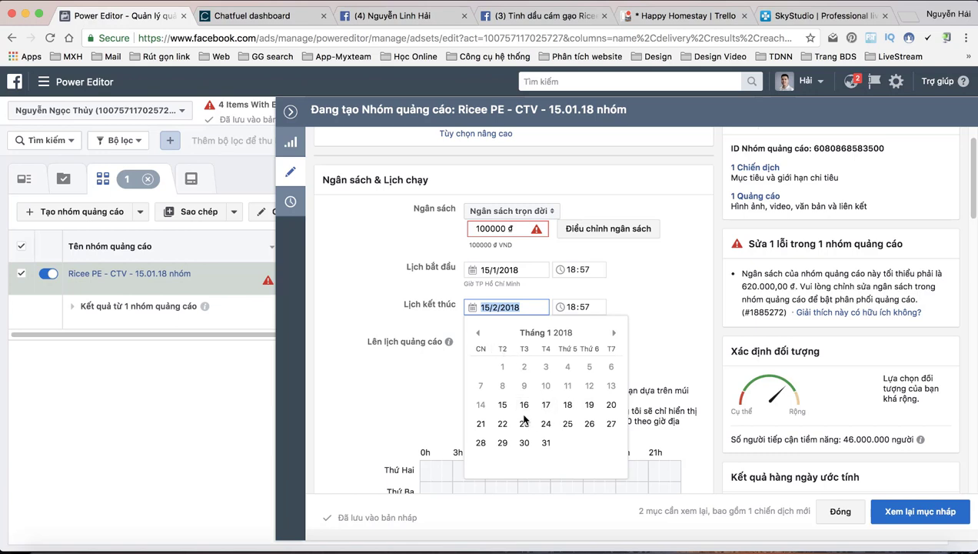
click(590, 406)
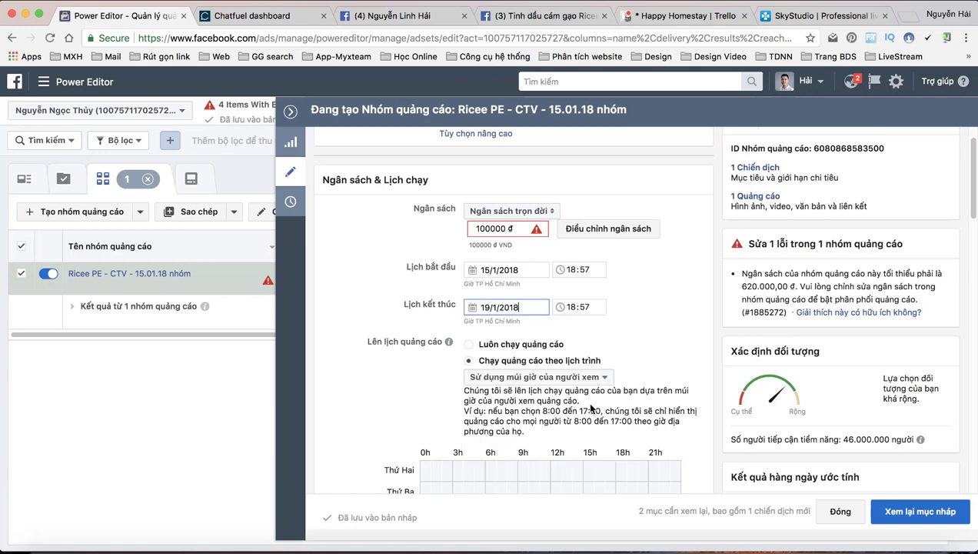
click(573, 310)
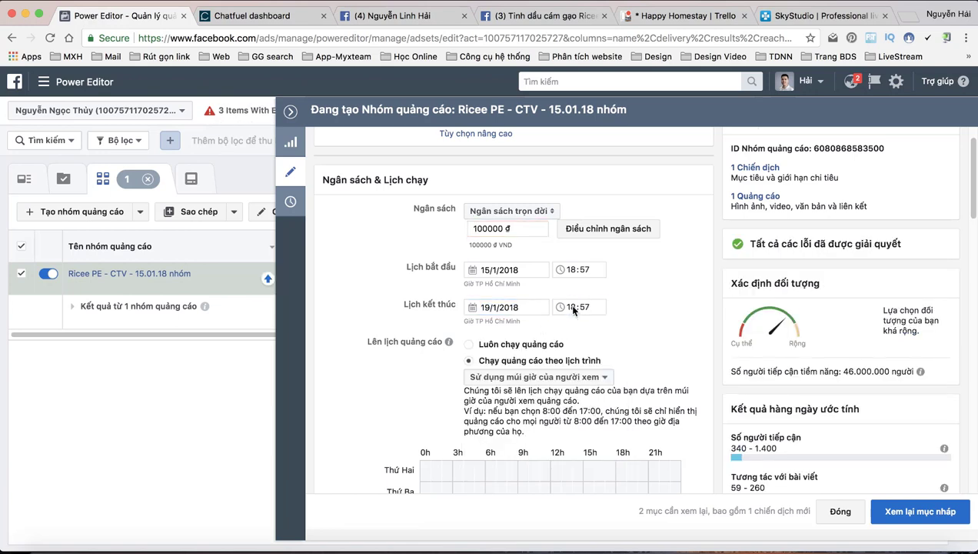
text(23)
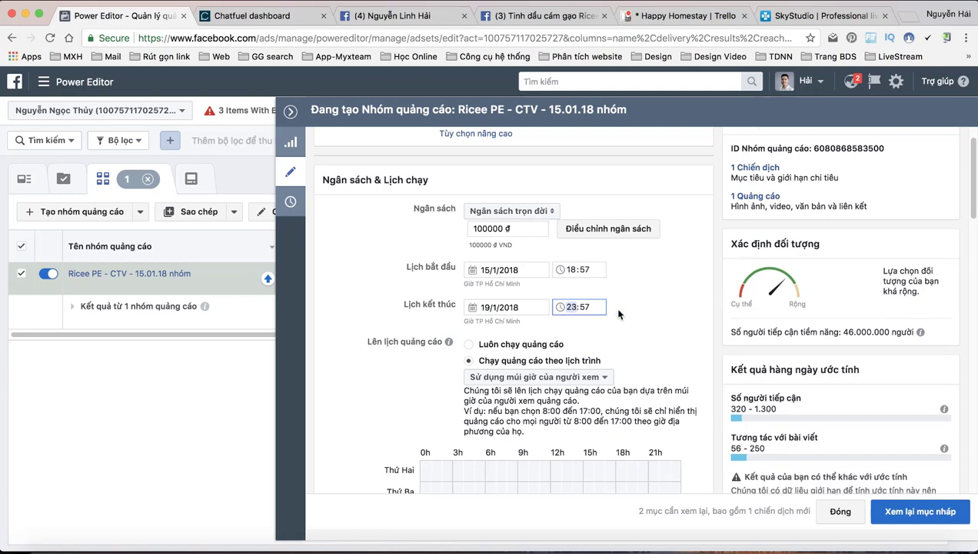
click(624, 312)
Schedule the ads to run every day of the week from 7h until midnight.
scroll(406, 358, down, 2)
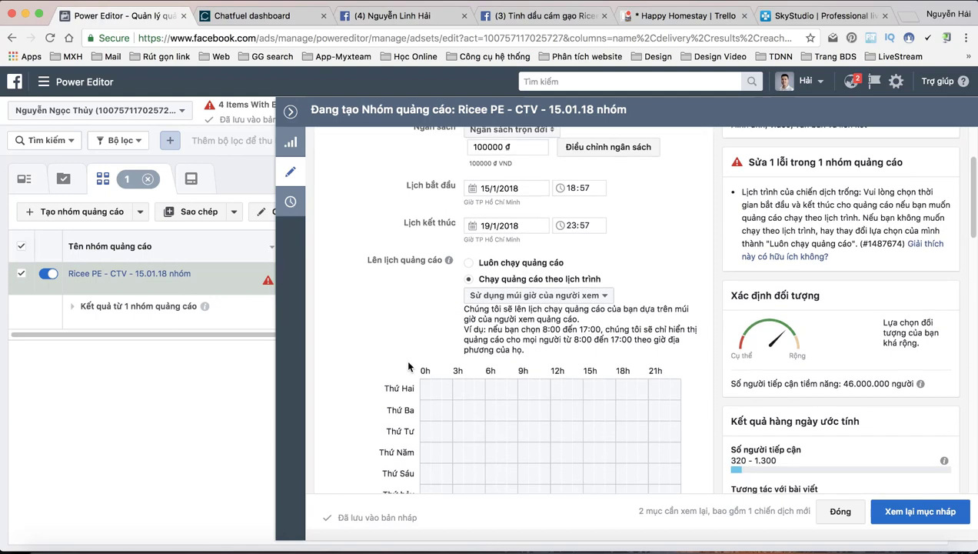
scroll(409, 366, down, 3)
click(503, 401)
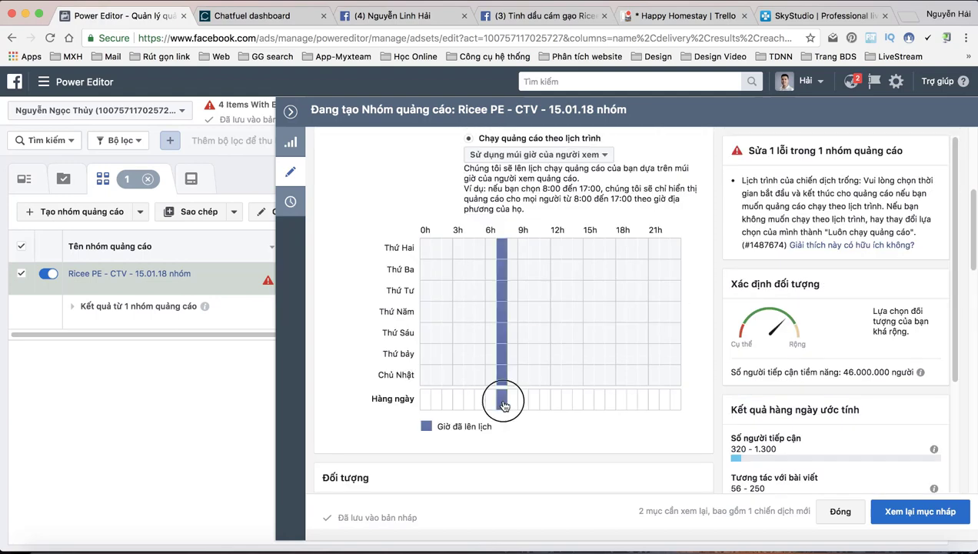
drag(503, 405, 677, 412)
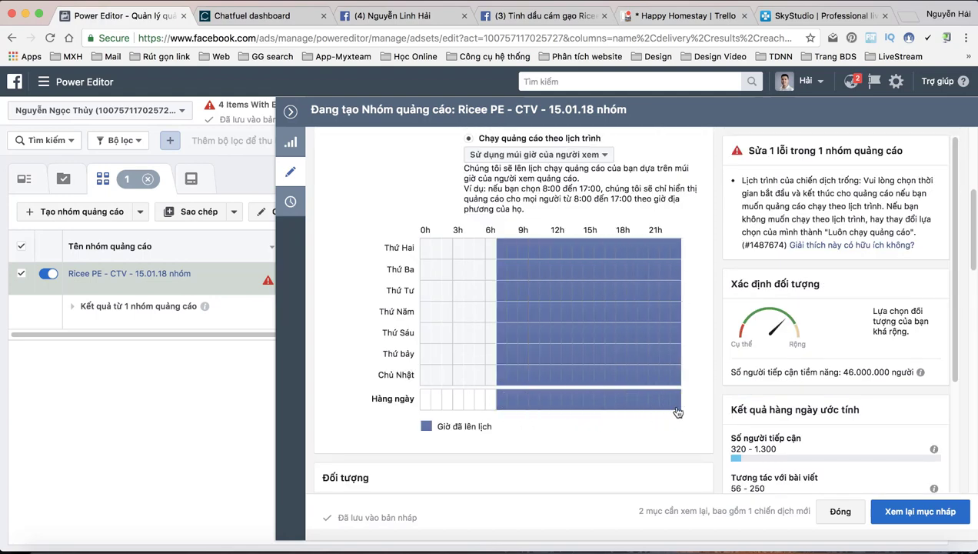
Add the customer list "SDT-Hội-Trai-xinh-gái-đẹp" as the ad set's custom audience.
scroll(363, 380, down, 3)
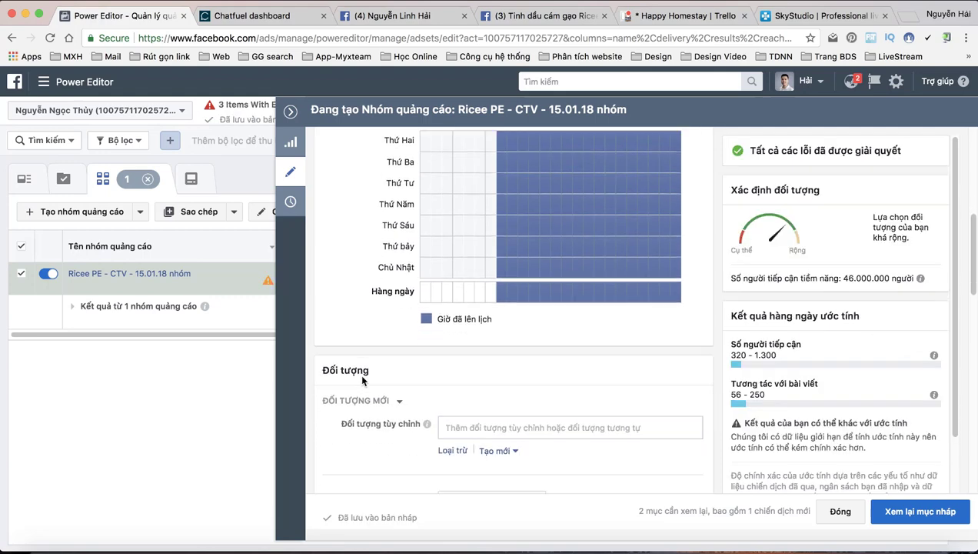
scroll(361, 377, down, 3)
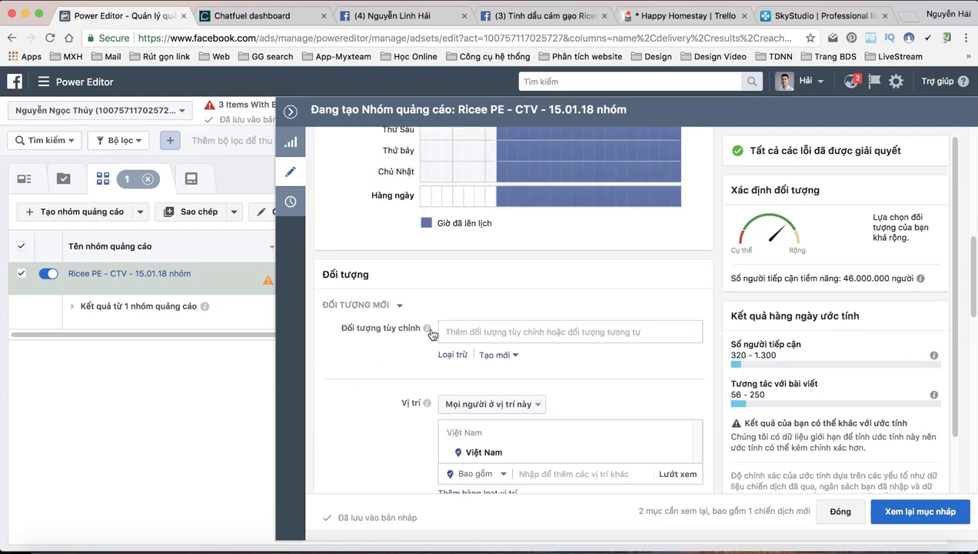
click(493, 334)
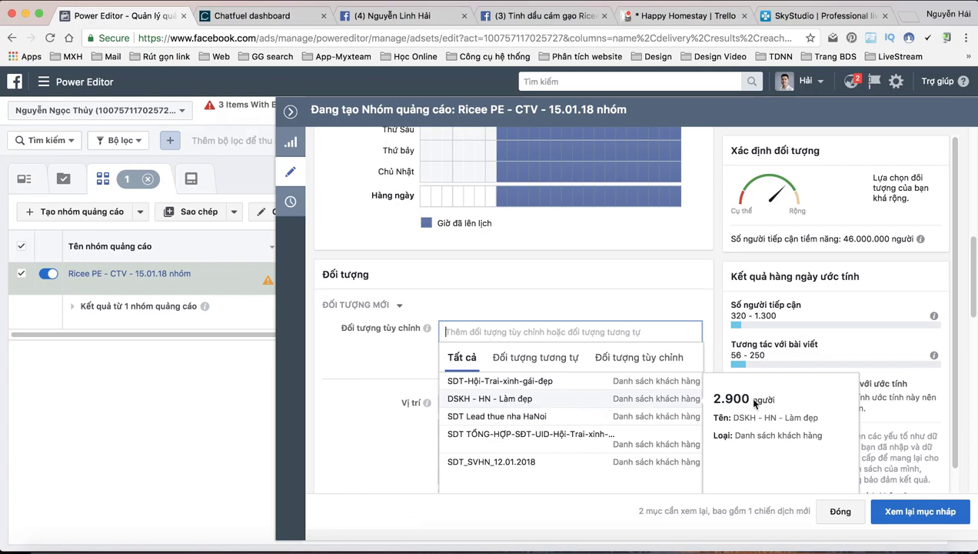
click(577, 382)
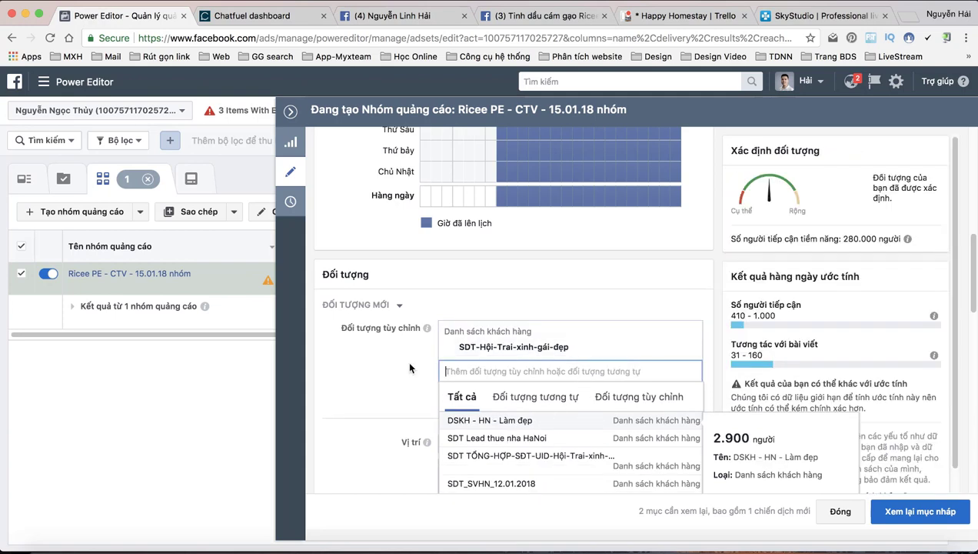
Remove Việt Nam from the ad set's targeted locations.
click(376, 363)
scroll(376, 363, down, 2)
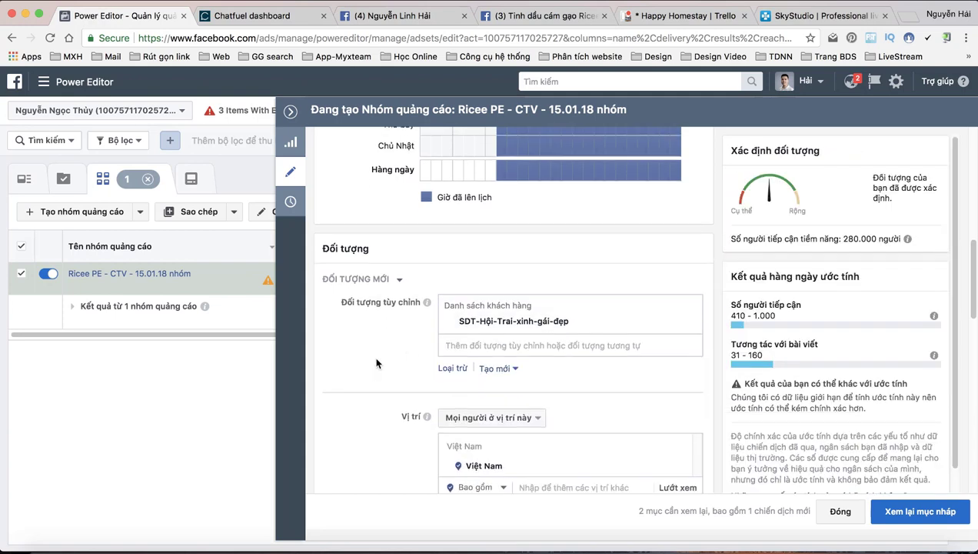
scroll(376, 363, down, 1)
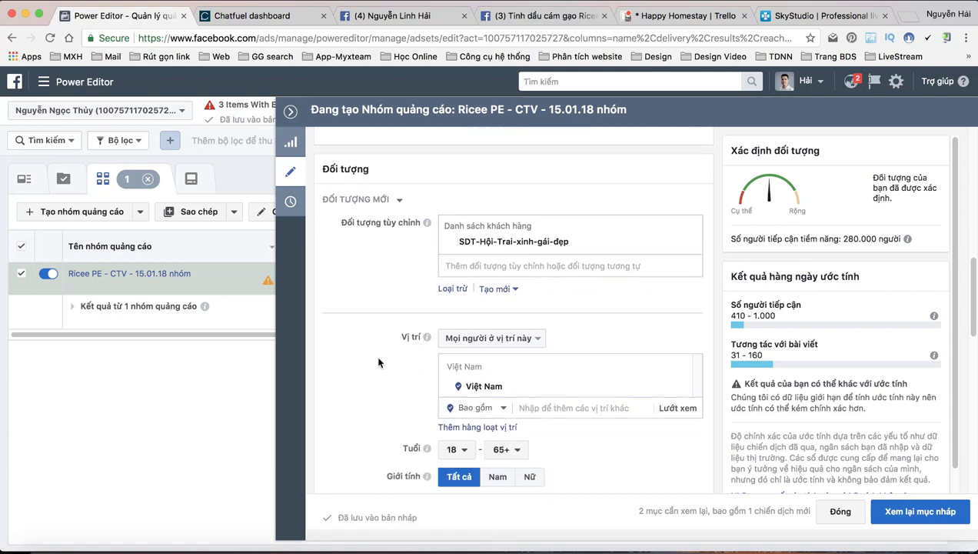
click(612, 394)
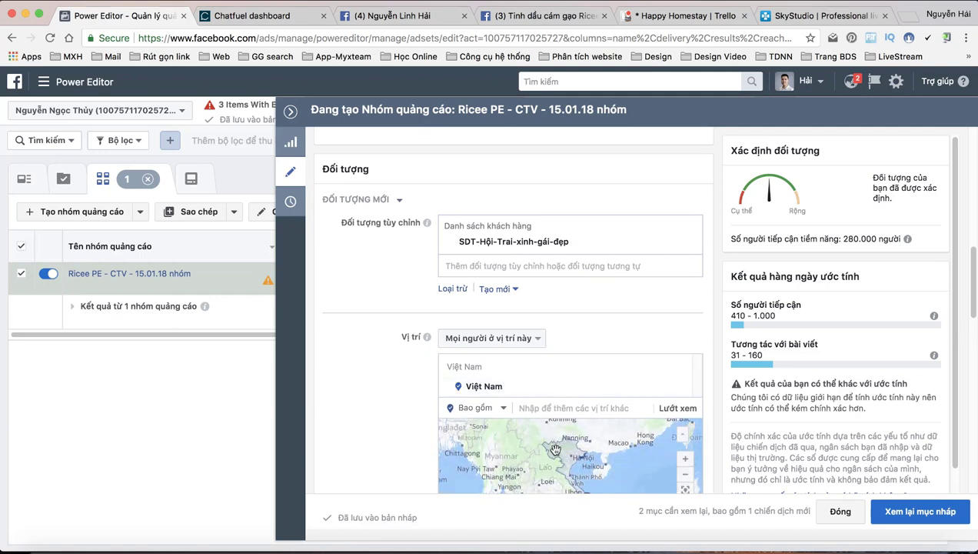
scroll(561, 456, up, 3)
scroll(573, 457, up, 2)
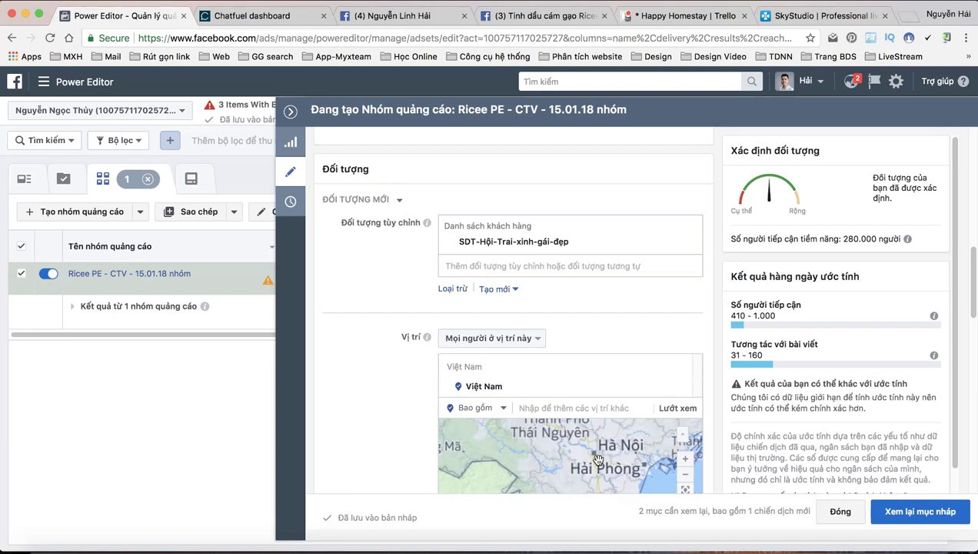
scroll(585, 456, up, 1)
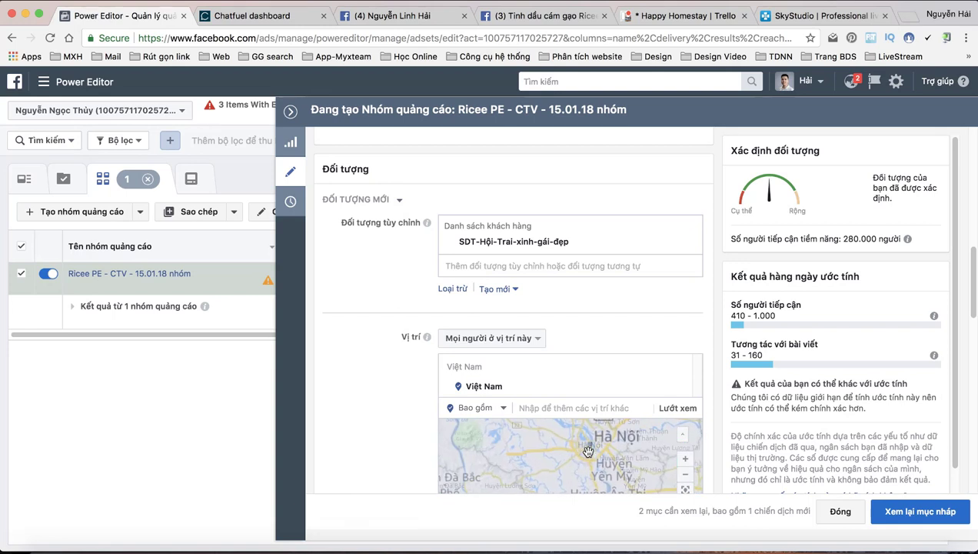
scroll(360, 425, down, 2)
scroll(360, 426, down, 1)
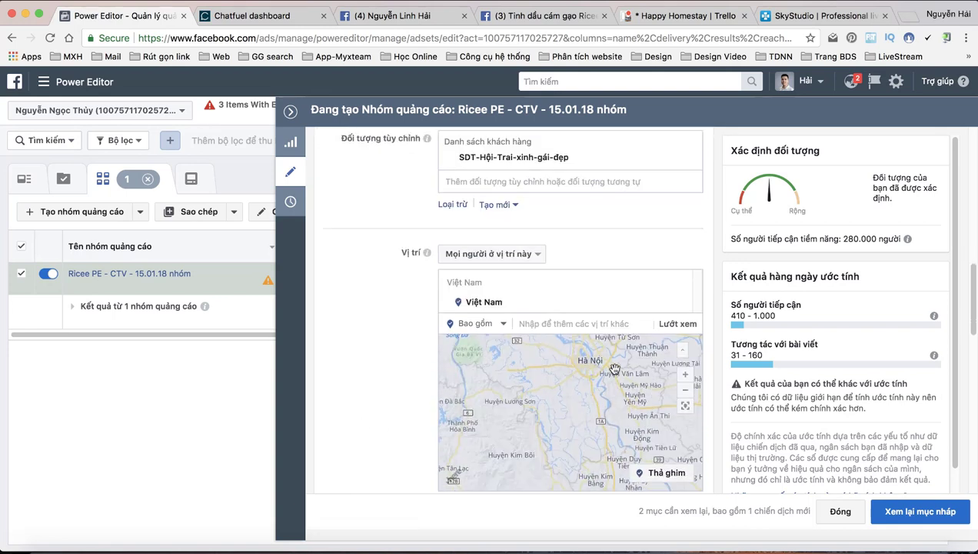
scroll(586, 369, up, 1)
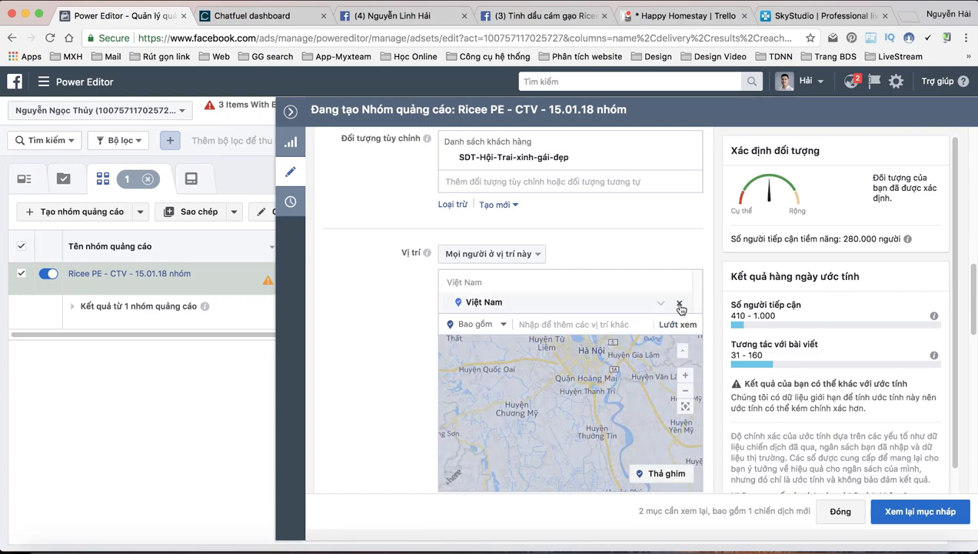
click(679, 307)
Drop a location pin on the map in central Hà Nội, between Quận Ba Đình and Quận Đống Đa.
scroll(573, 311, up, 1)
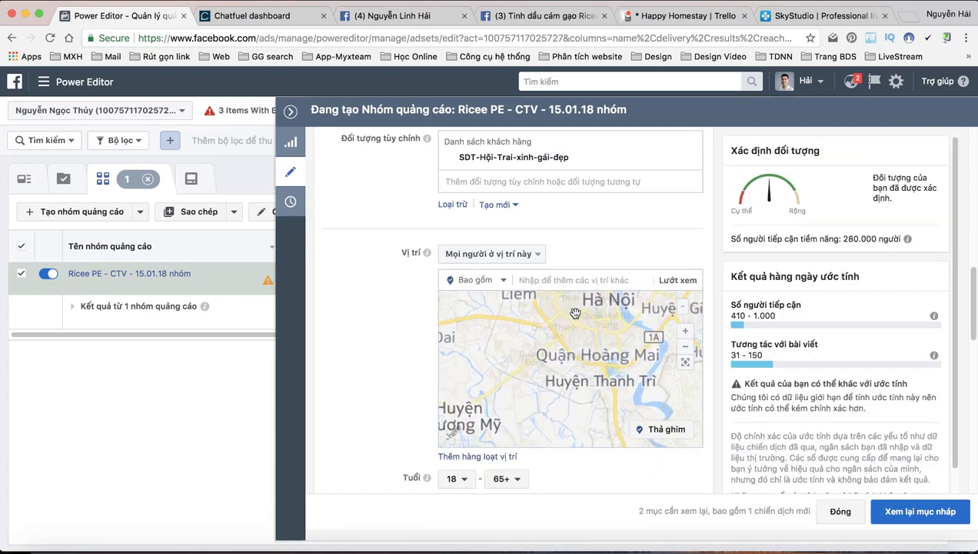
drag(578, 319, 585, 368)
scroll(585, 368, up, 2)
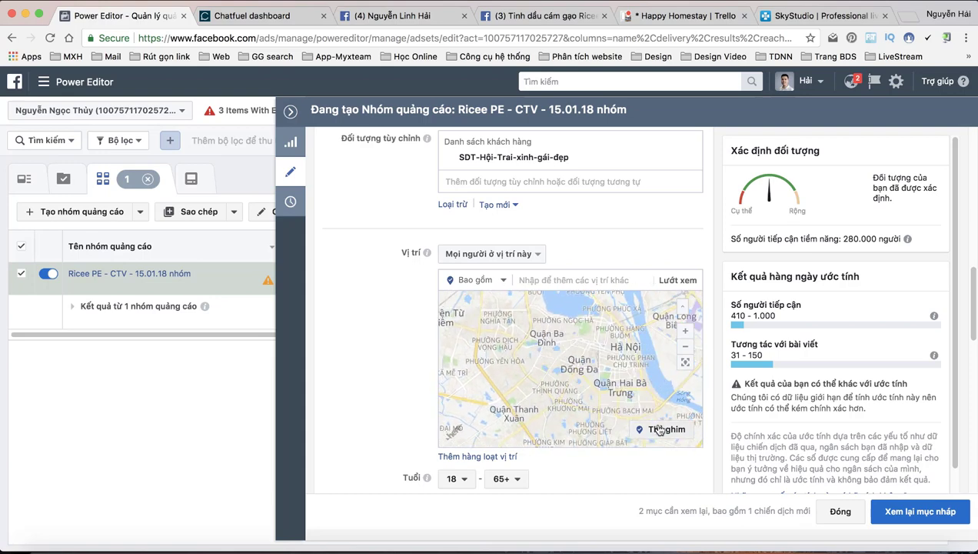
click(660, 430)
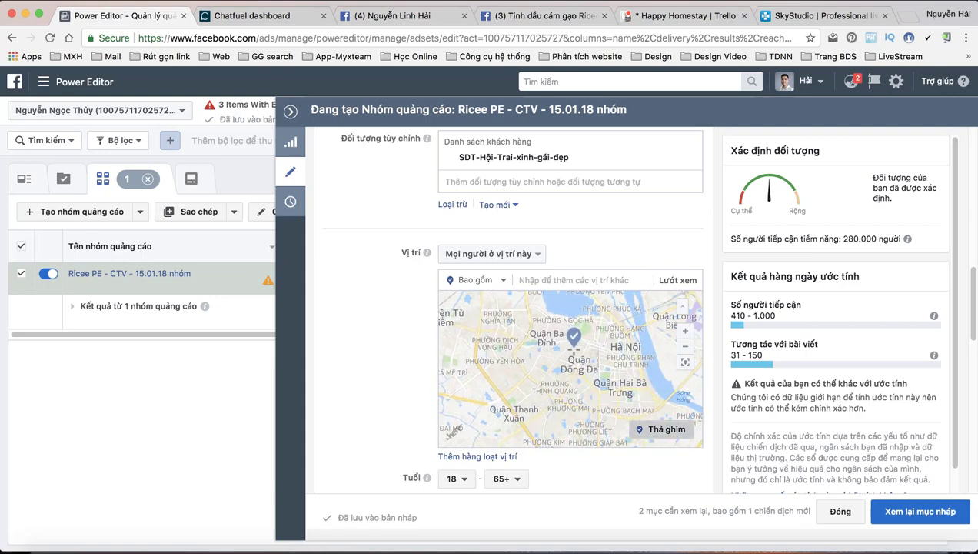
click(574, 342)
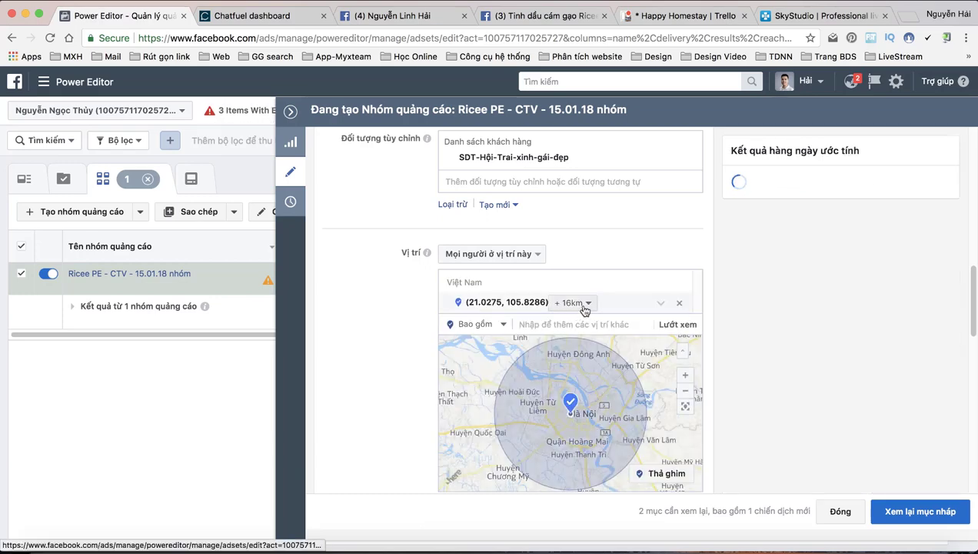
Set the radius around the pinned Hà Nội location to 10 km.
click(587, 304)
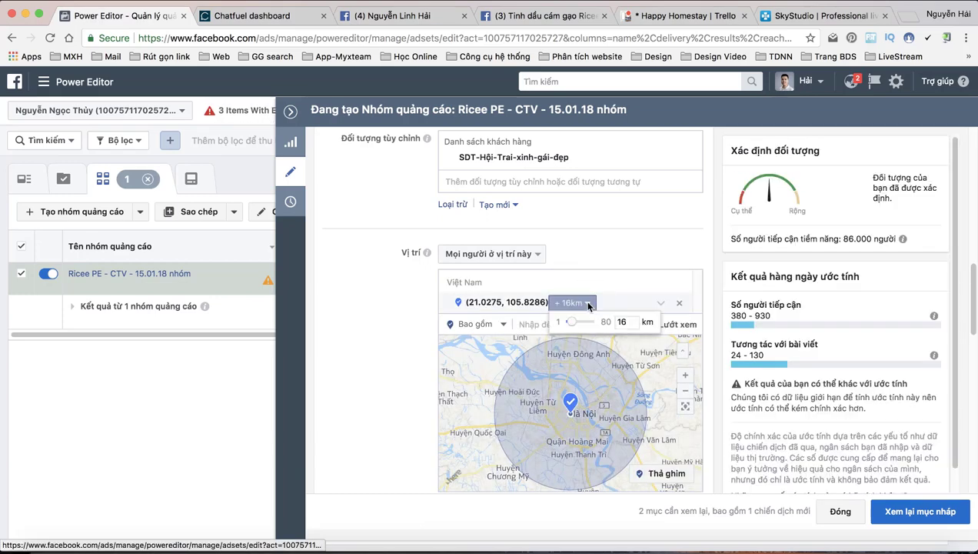
double_click(625, 322)
text(10)
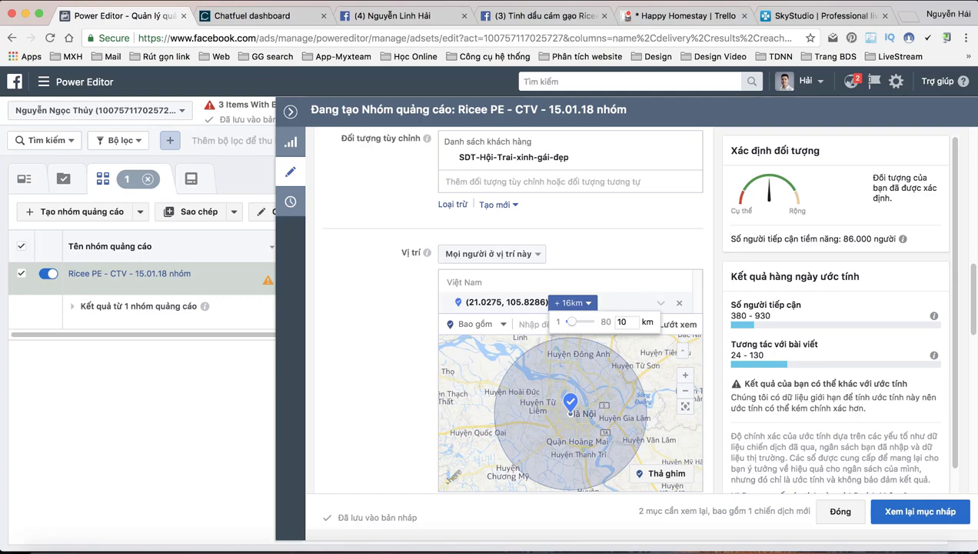
key(Return)
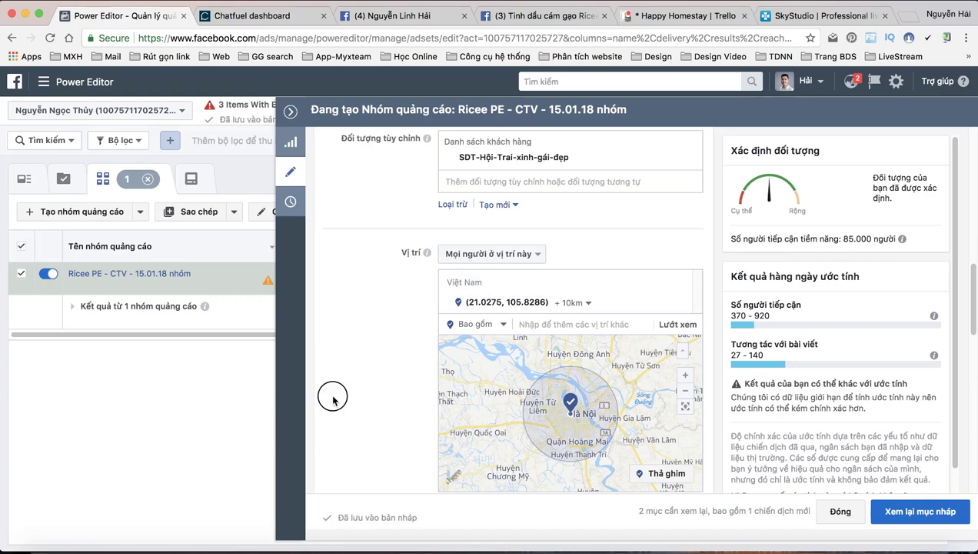
Limit the audience to ages 17 to 20 and the gender Nữ (female).
scroll(332, 394, down, 3)
scroll(338, 390, down, 3)
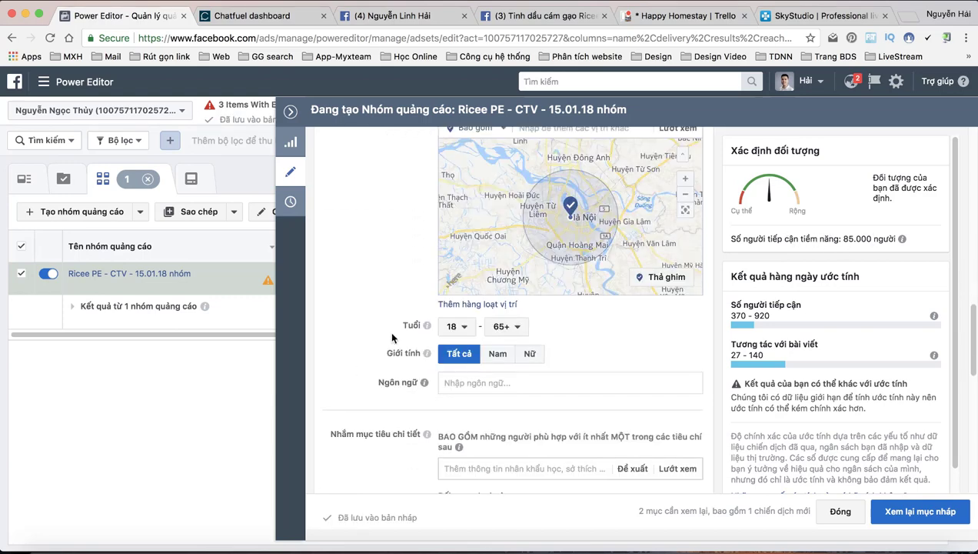
click(465, 328)
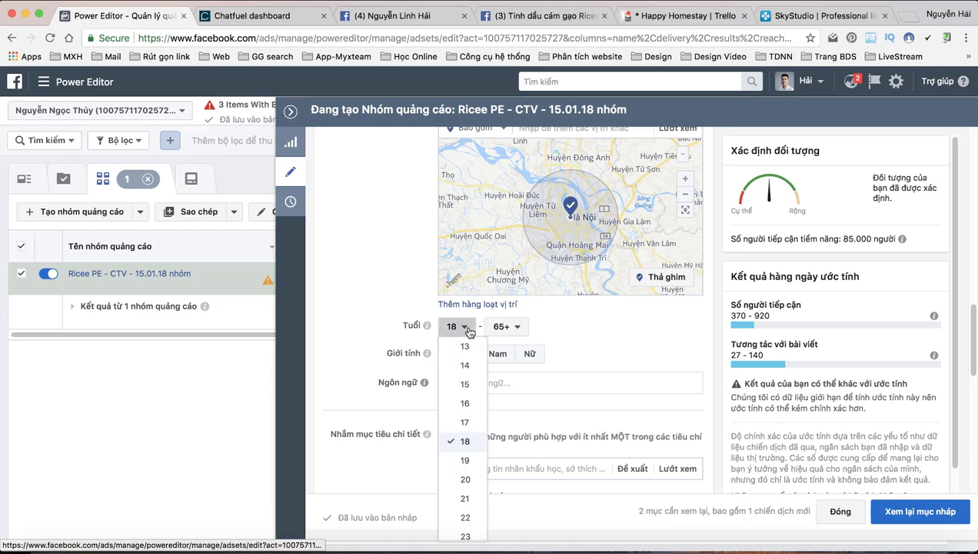
click(465, 422)
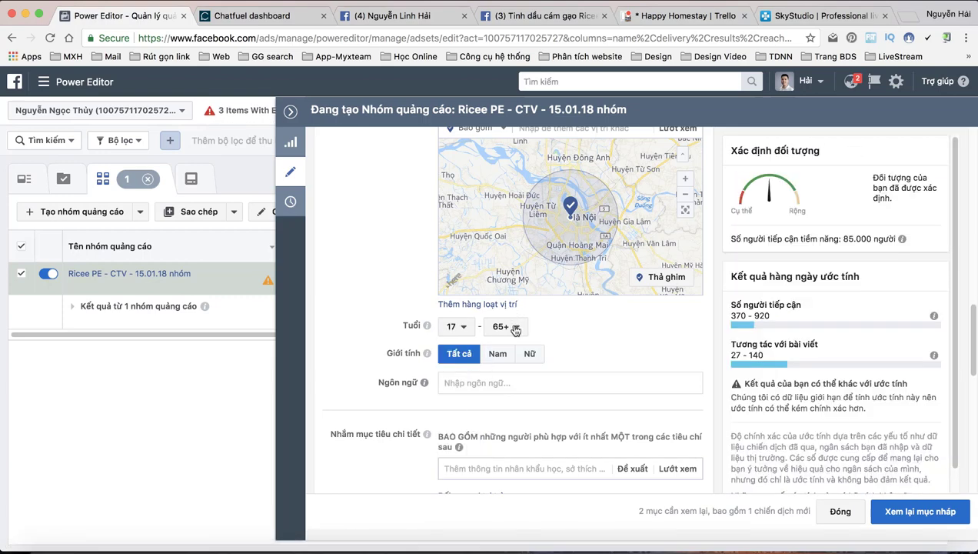
click(522, 329)
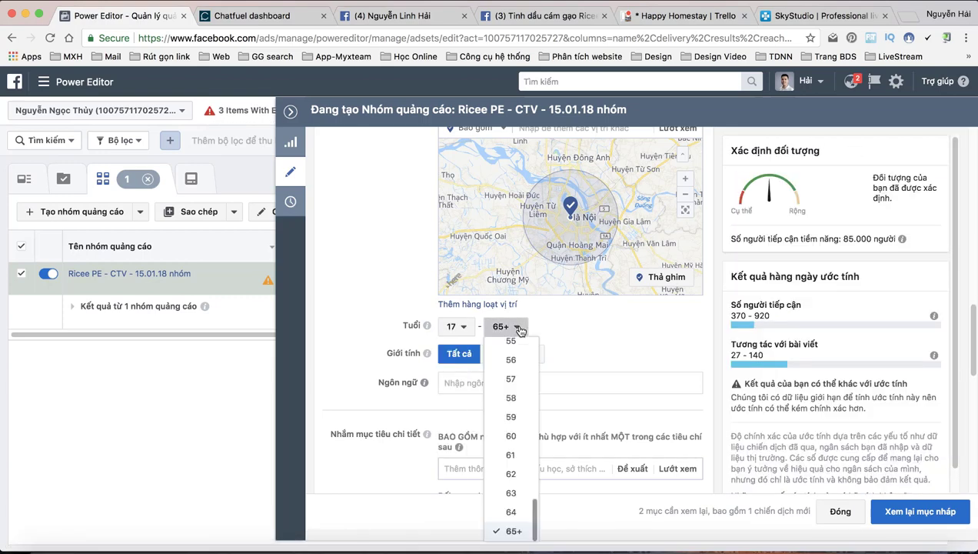
scroll(509, 390, up, 10)
scroll(509, 390, up, 3)
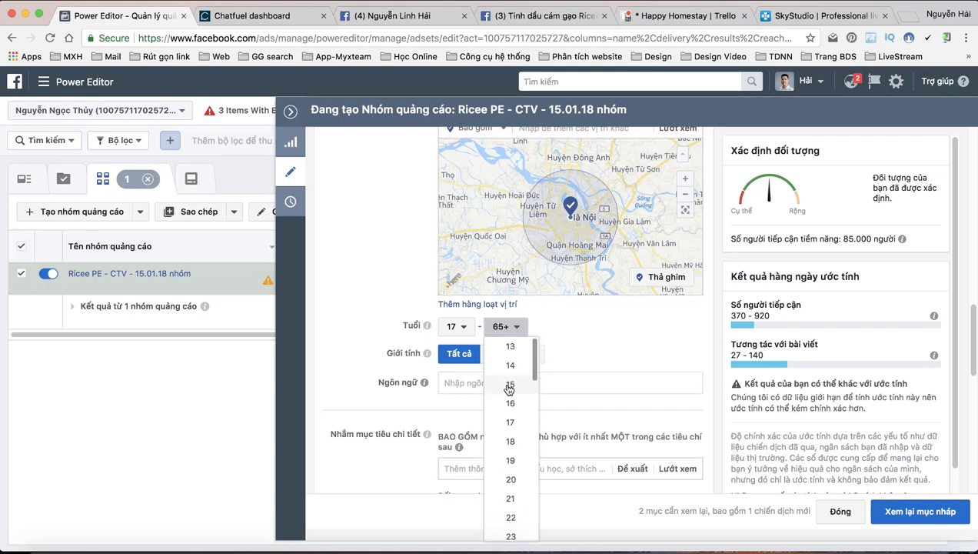
scroll(508, 390, down, 1)
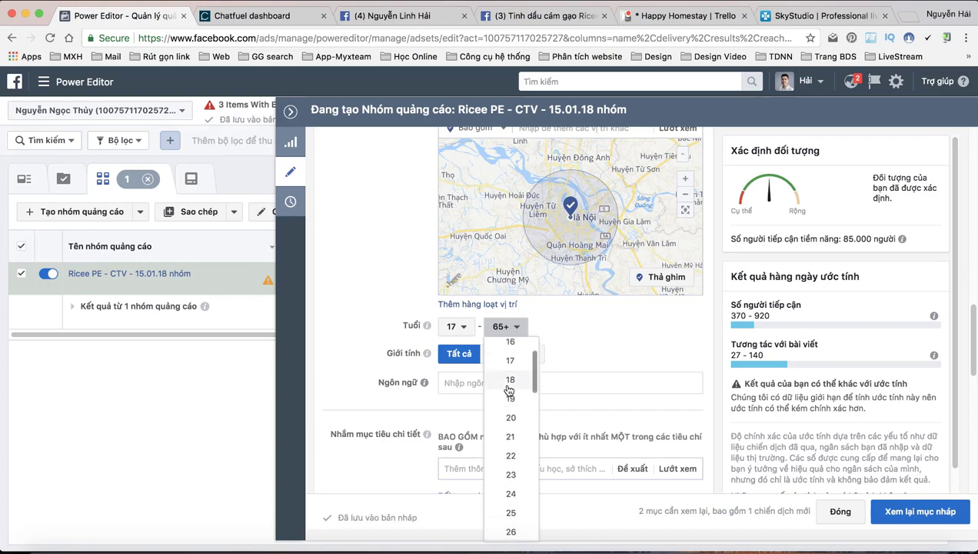
scroll(511, 415, down, 1)
click(512, 420)
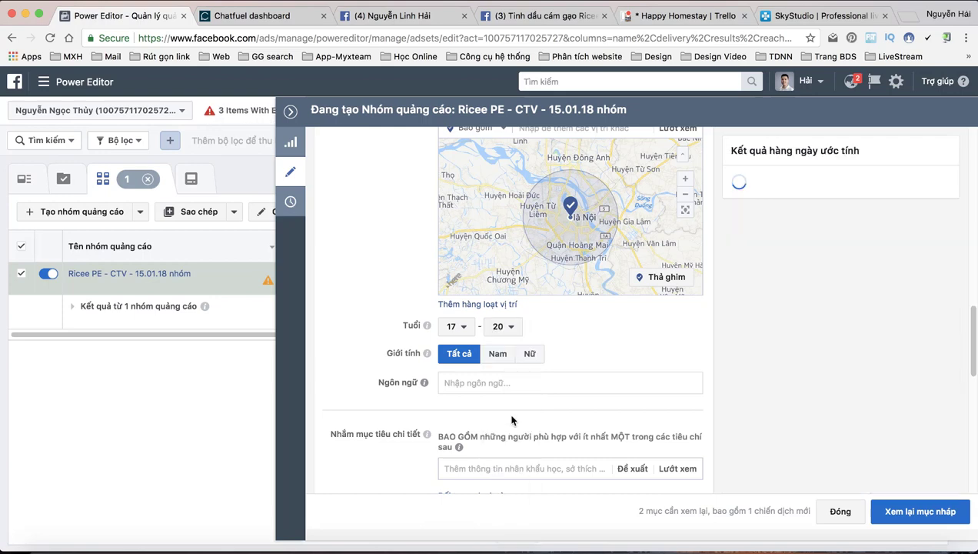
click(532, 354)
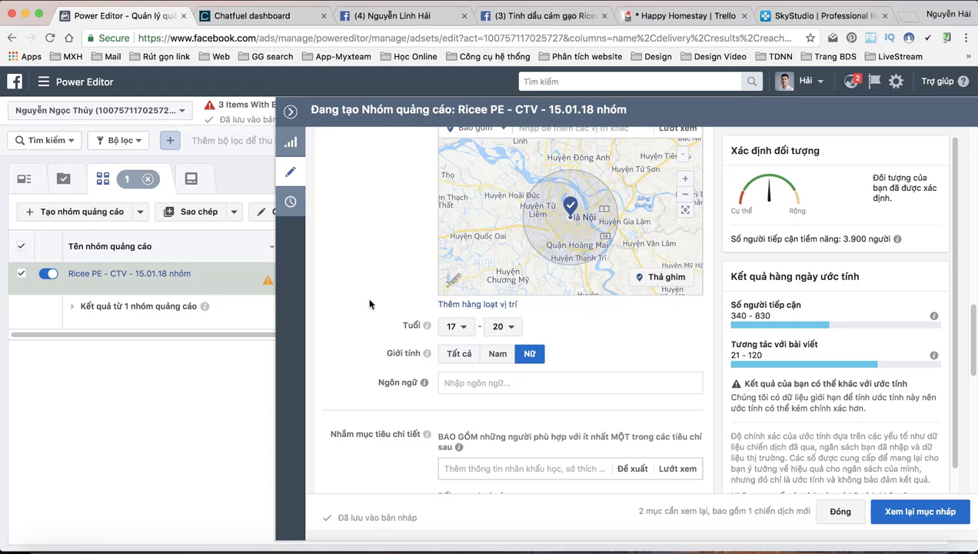
Add the interest "Mỹ phẩm" (Sở thích > Mua sắm và thời trang > Làm đẹp) to the detailed targeting.
scroll(369, 304, down, 2)
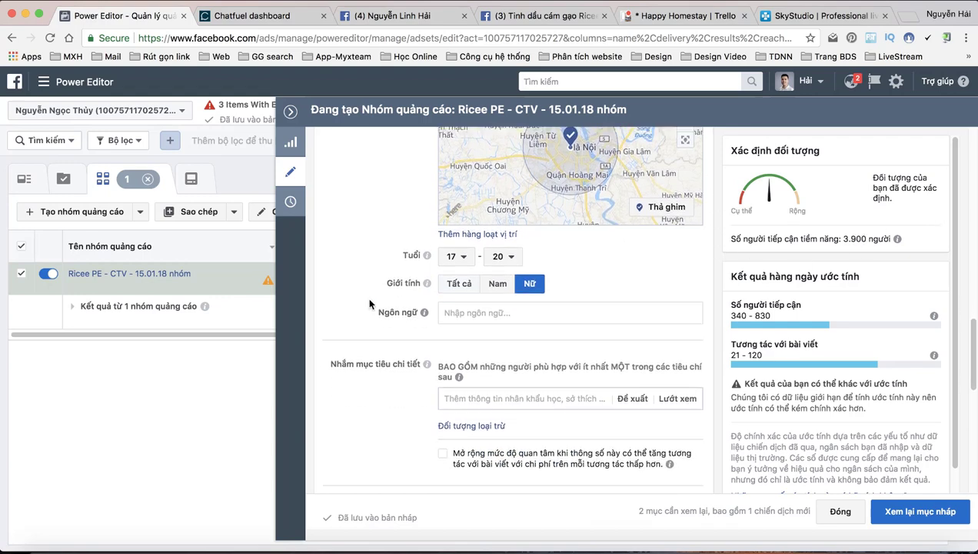
click(476, 398)
text(My)
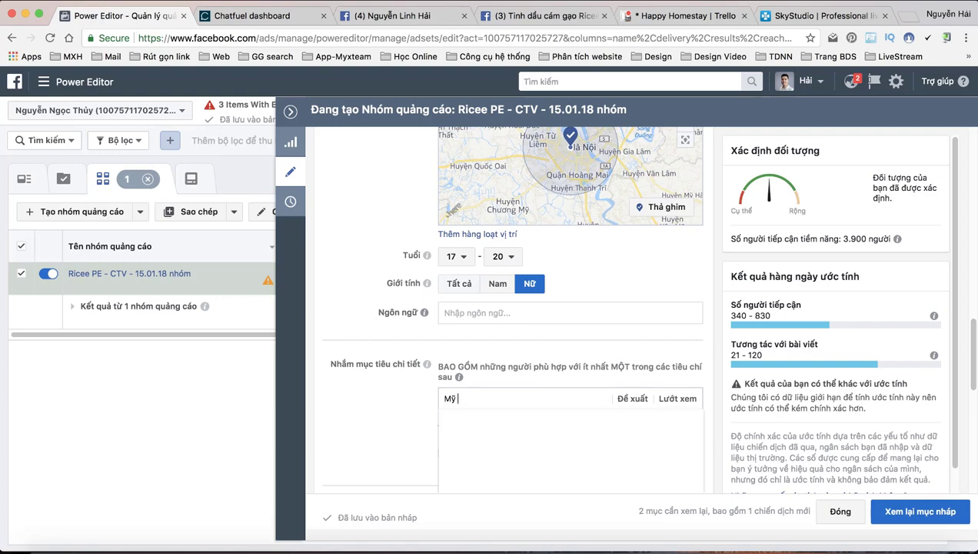
text( pha)
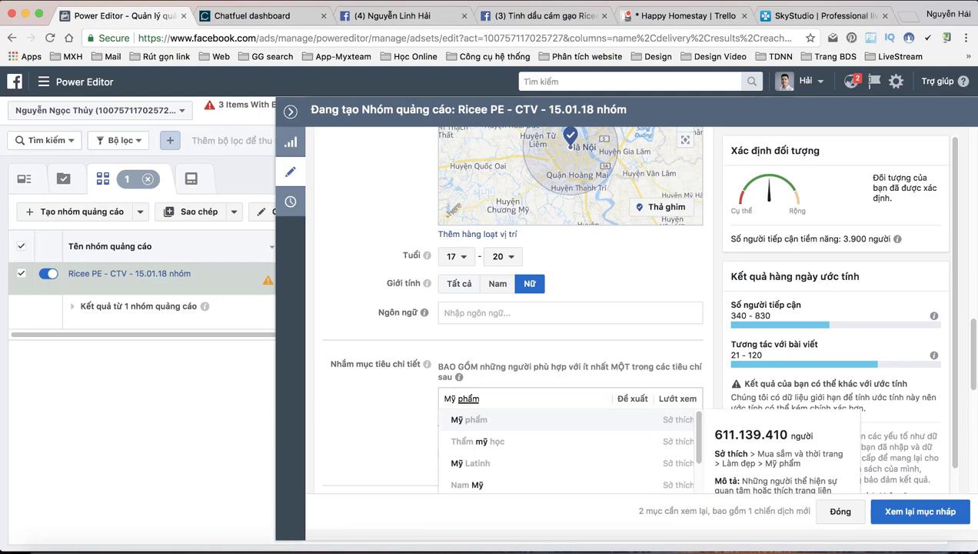
text(m)
click(608, 415)
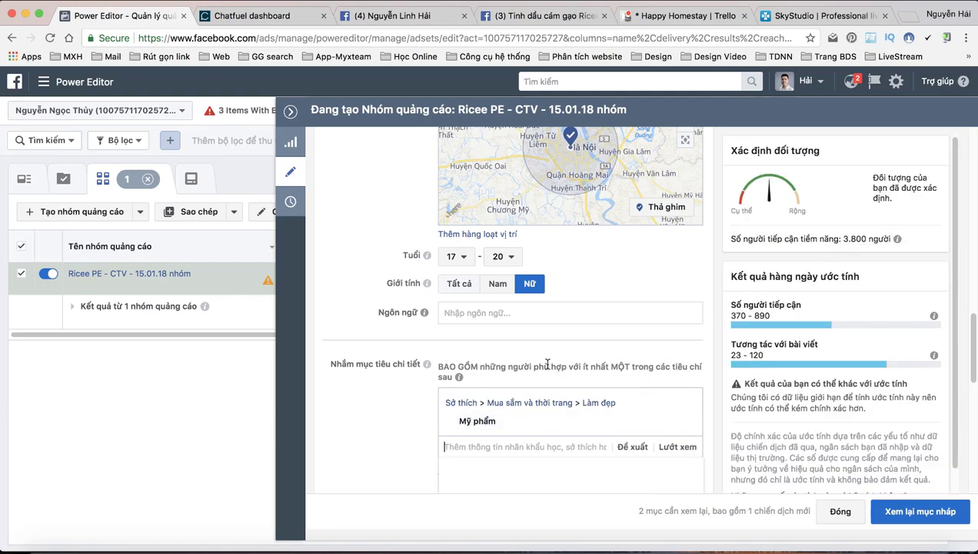
Review the draft items, exclude the new ad set "Ricee PE - CTV - 15.01.18 nhóm" from the selection and confirm the remaining campaign draft.
scroll(397, 417, down, 1)
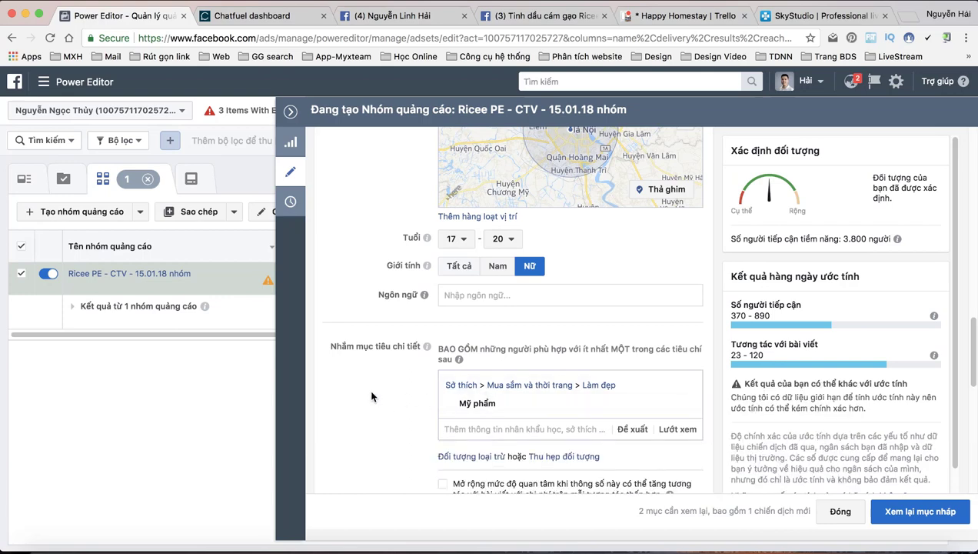
scroll(367, 393, down, 2)
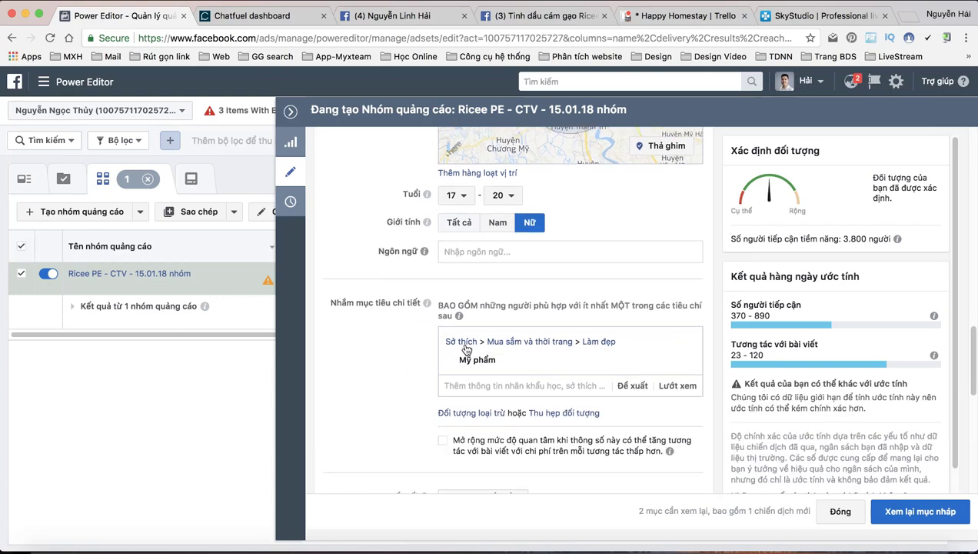
scroll(385, 374, down, 8)
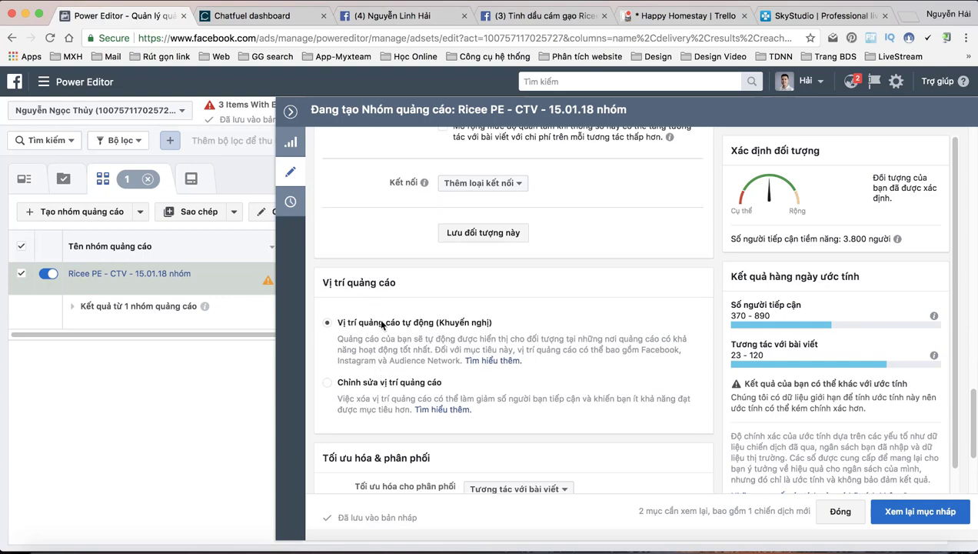
scroll(384, 324, down, 4)
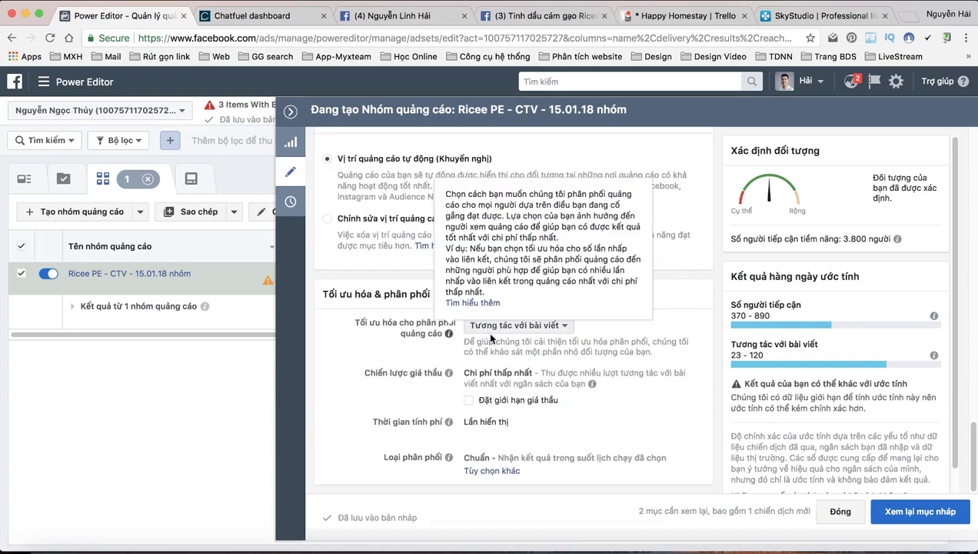
click(903, 520)
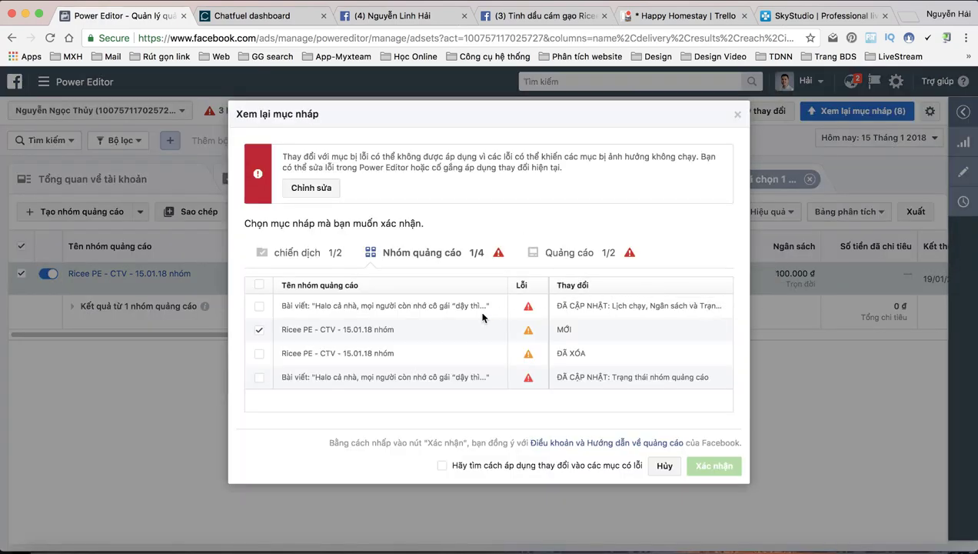
click(262, 333)
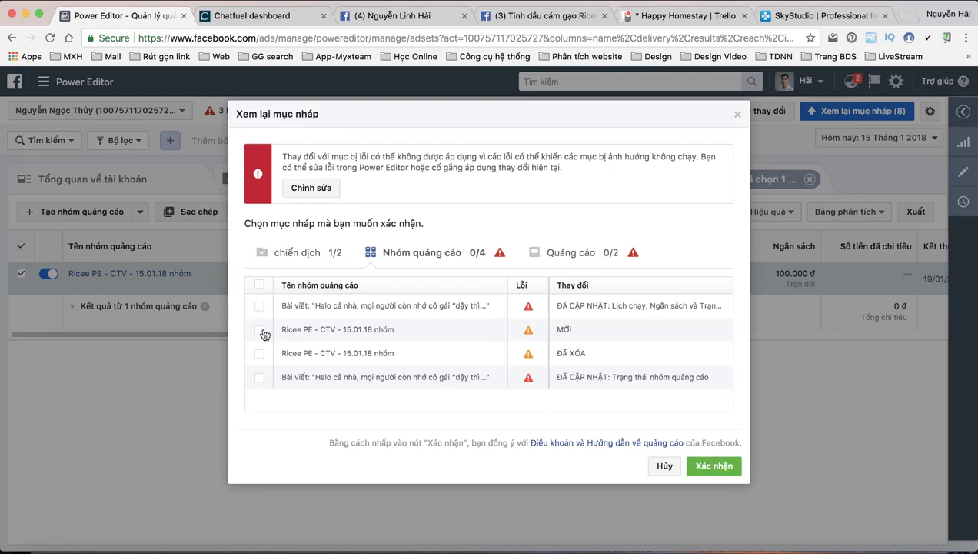
click(717, 466)
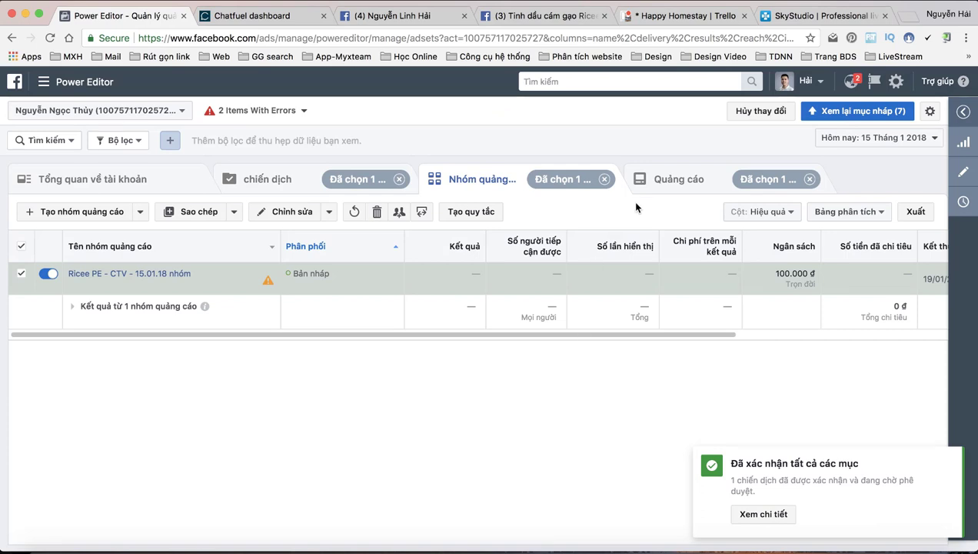
Edit the ad "Ricee PE - CTV - 15.01.18 QC" and set its Facebook Page to "Tinh dầu cám gạo Ricee".
click(668, 184)
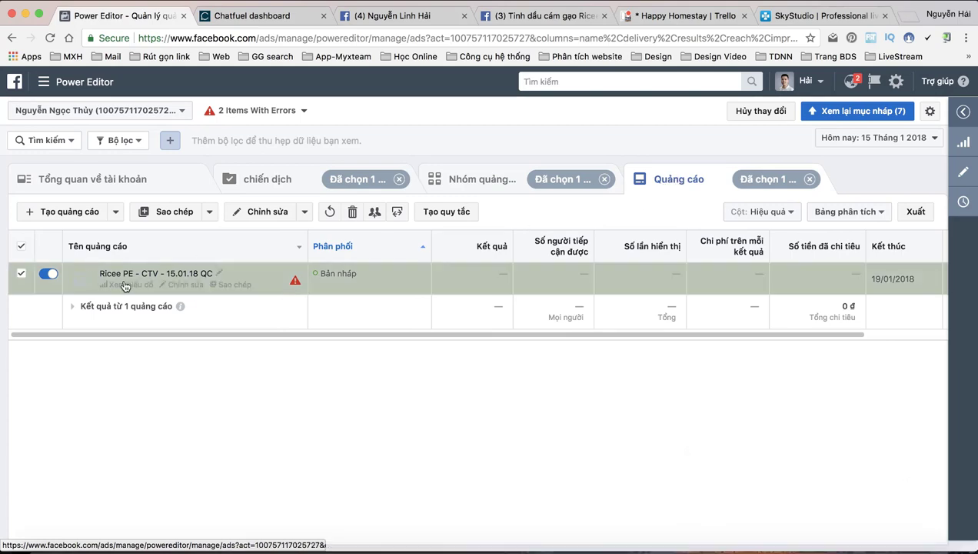
click(180, 286)
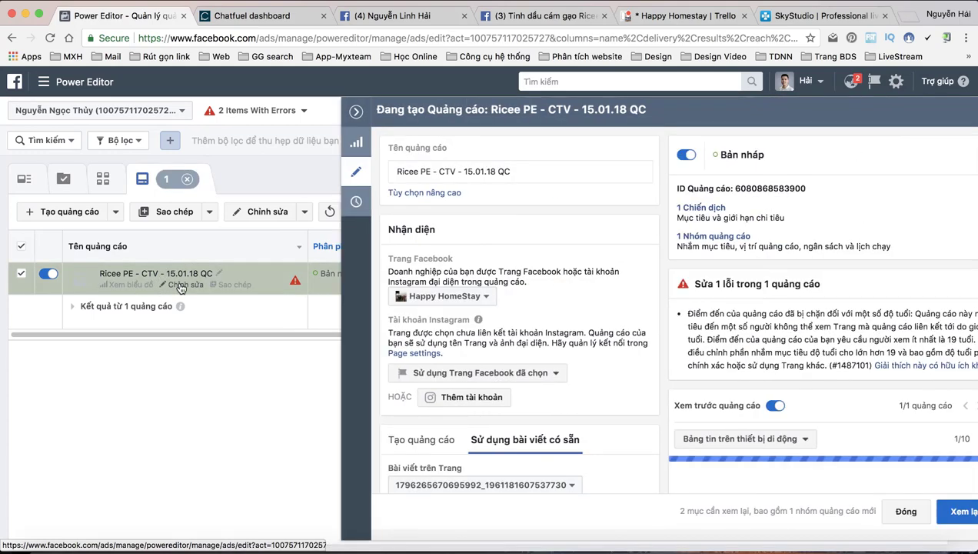
click(359, 296)
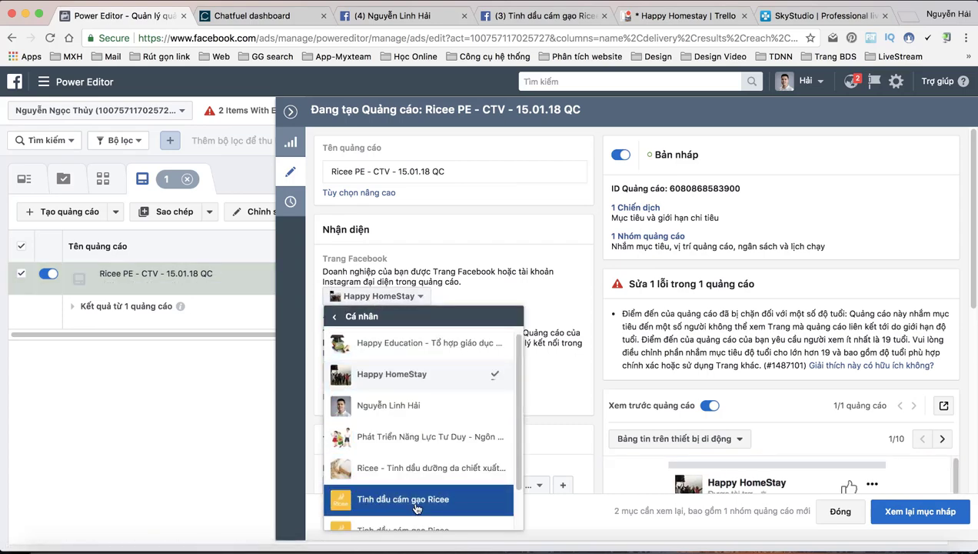
click(459, 501)
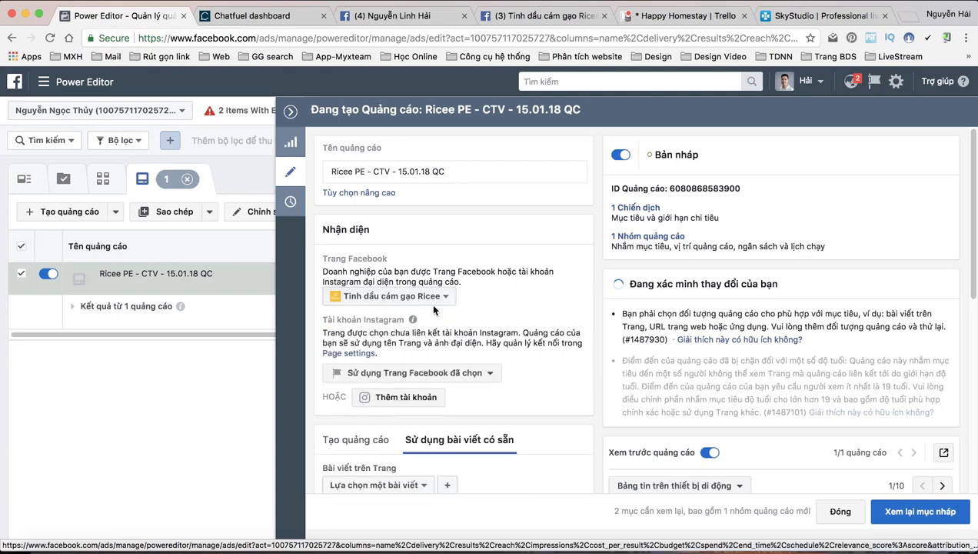
Use the existing Page post beginning "ĐÀN ÔNG NÓI RẰNG "CON GÁI GIỐNG NHƯ MỘT CUỐN SÁCH" as the ad's content.
scroll(431, 308, down, 1)
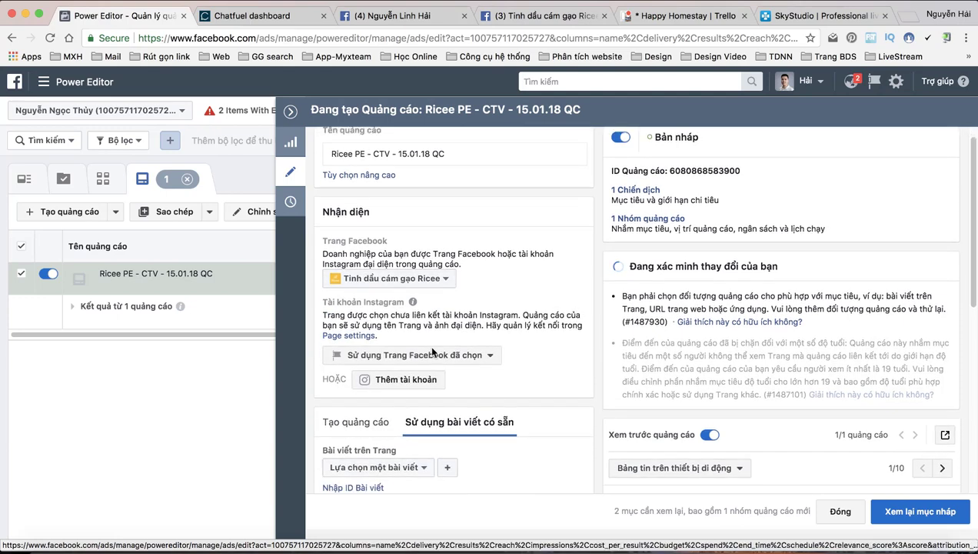
click(407, 466)
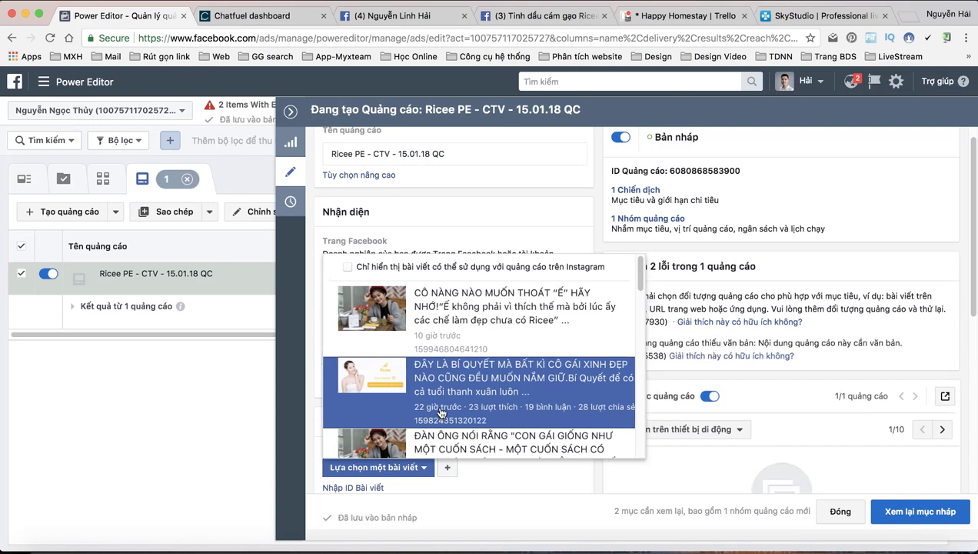
scroll(461, 400, down, 3)
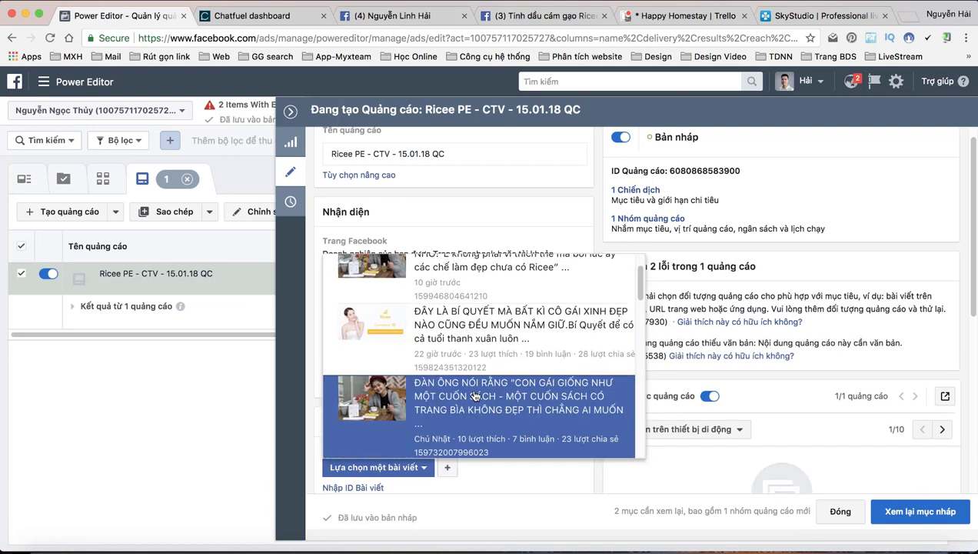
click(472, 395)
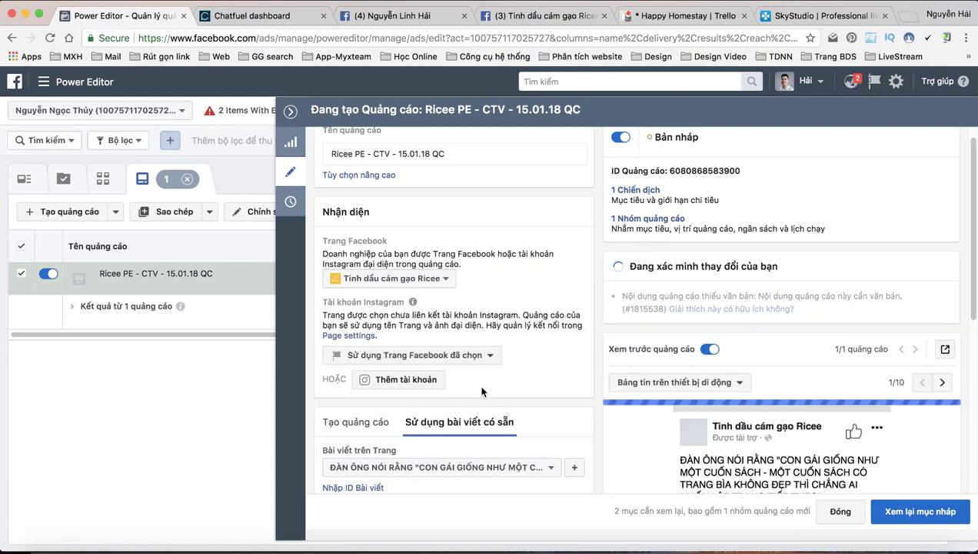
Check the remaining ad settings, review the draft items and confirm the new ad set together with its ad.
scroll(490, 379, down, 2)
scroll(490, 378, up, 3)
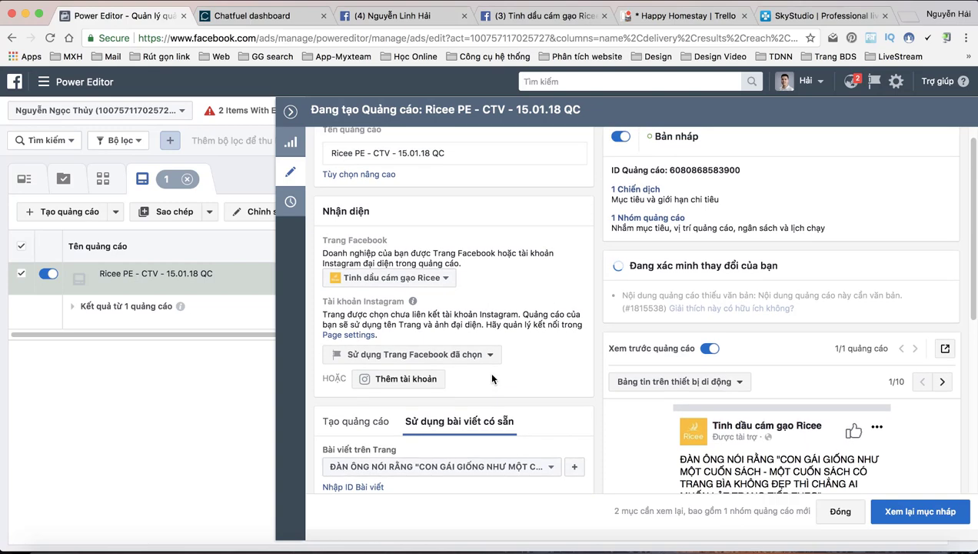
scroll(492, 378, down, 1)
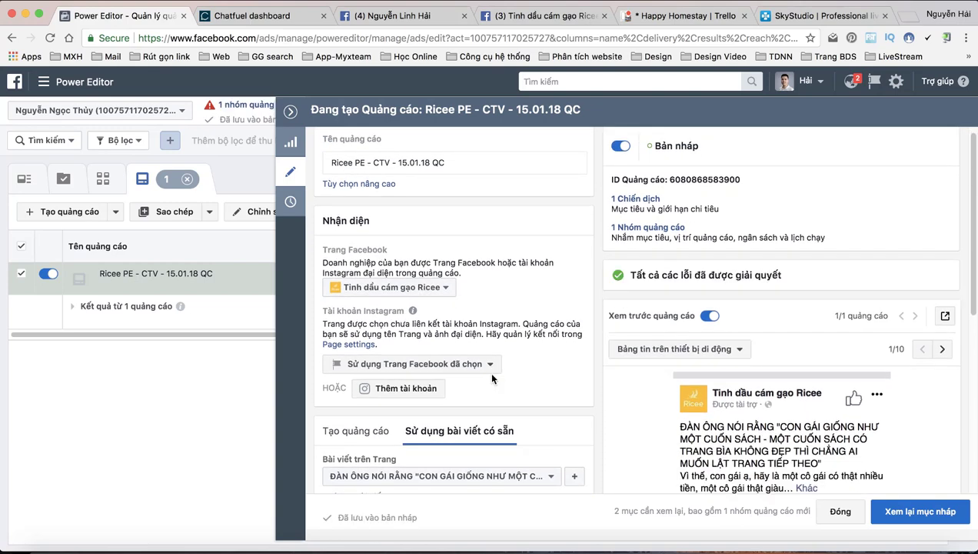
scroll(511, 464, down, 5)
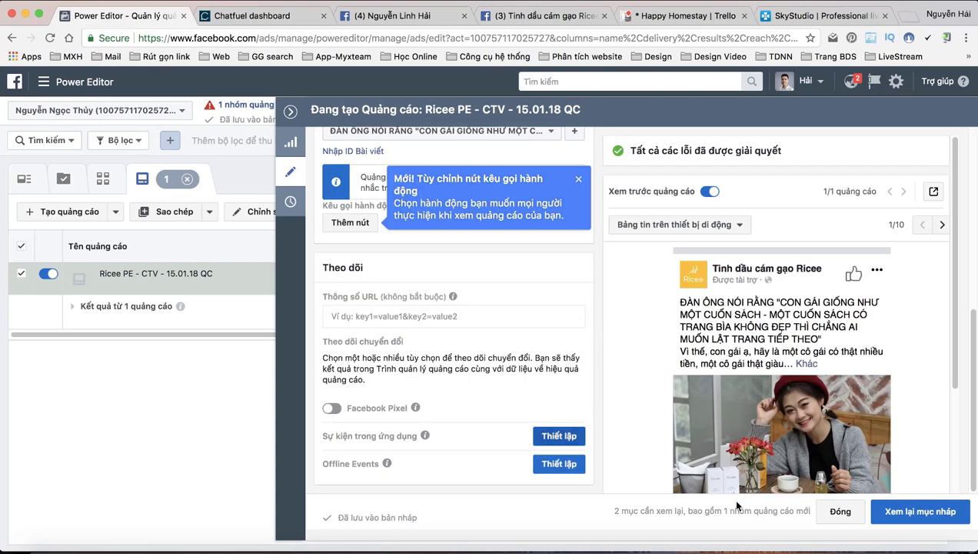
click(906, 510)
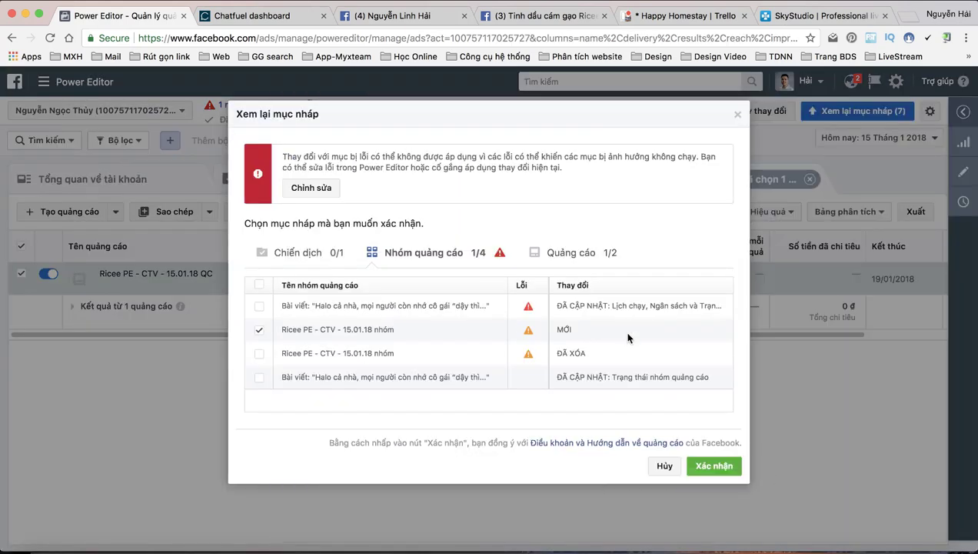
click(701, 466)
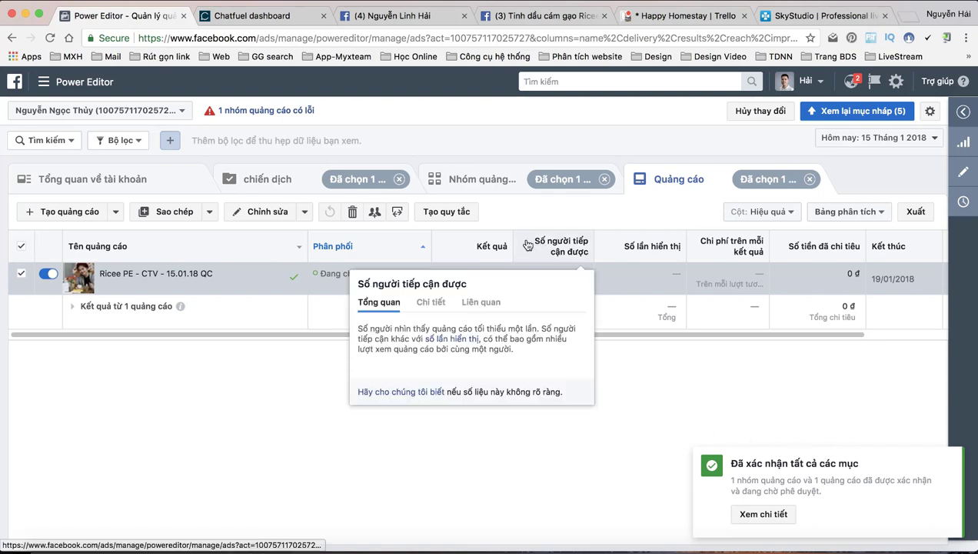
Open the audience split (Tách đối tượng) for the ad set "Ricee PE - CTV - 15.01.18 nhóm" and review its four new age-range ad sets.
click(482, 181)
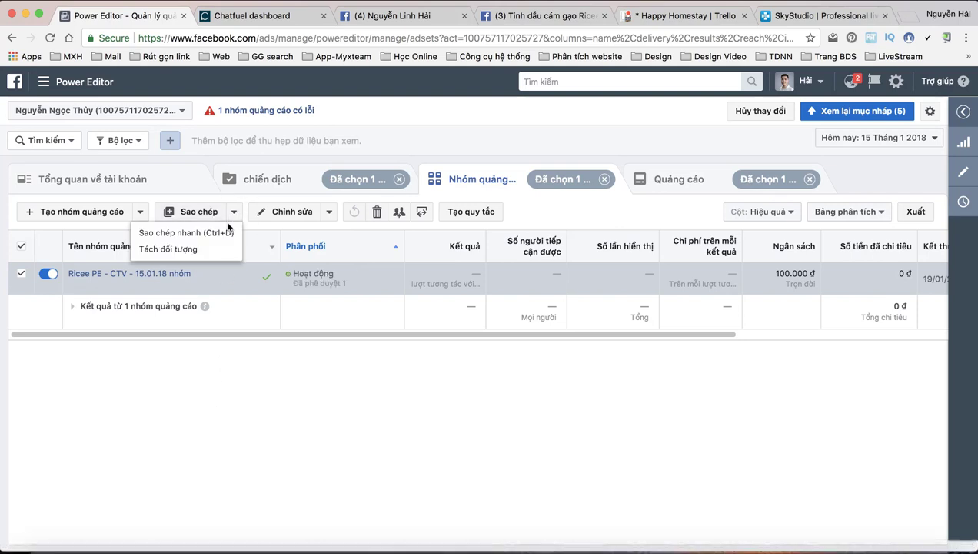
click(207, 250)
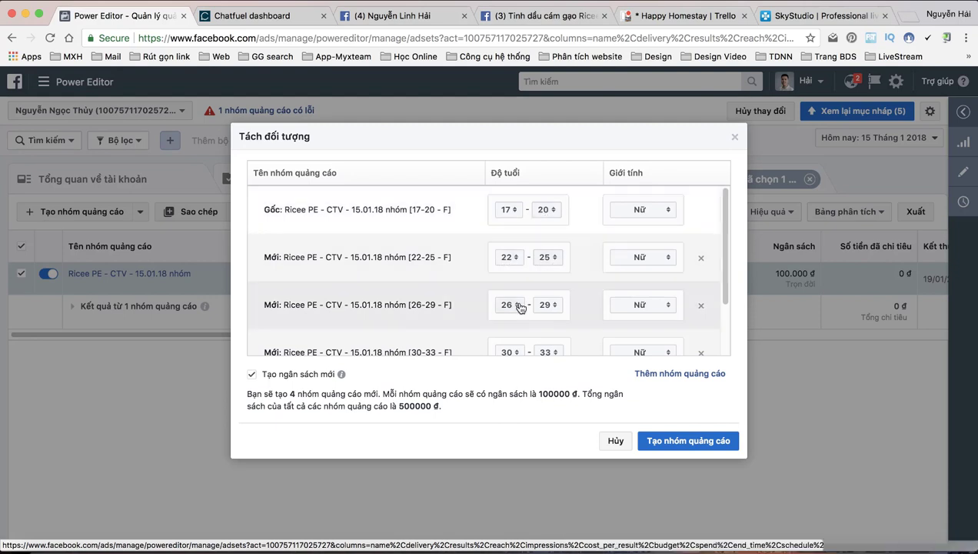
scroll(530, 311, down, 1)
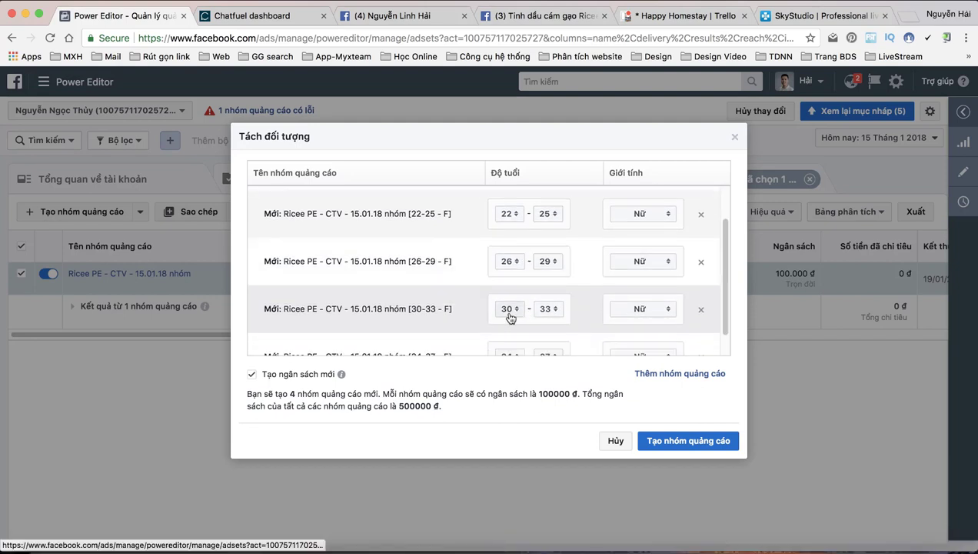
scroll(510, 315, down, 2)
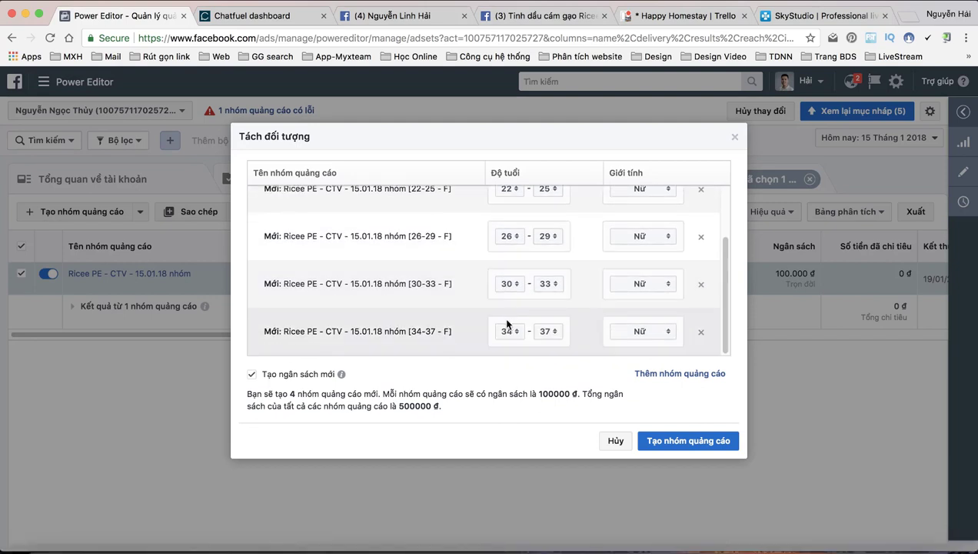
scroll(551, 334, up, 3)
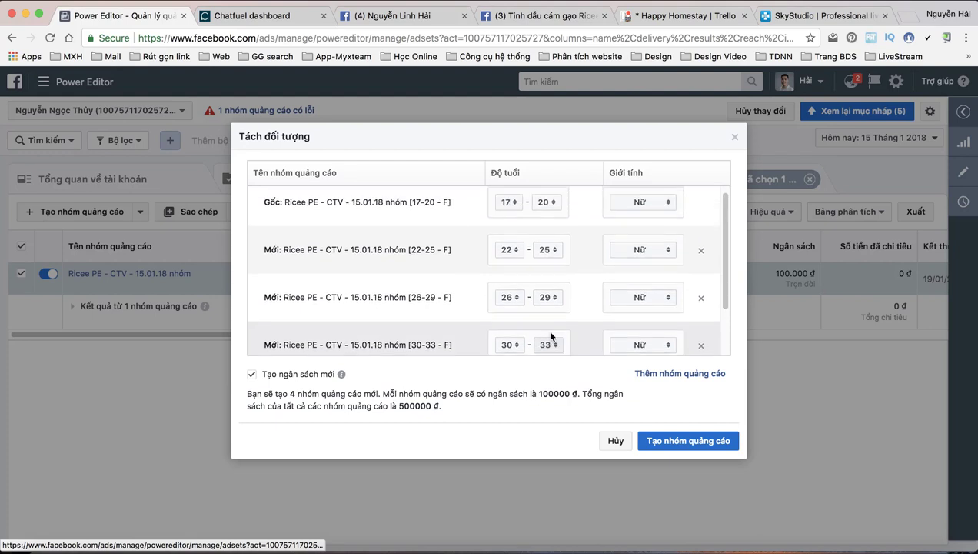
scroll(542, 303, up, 1)
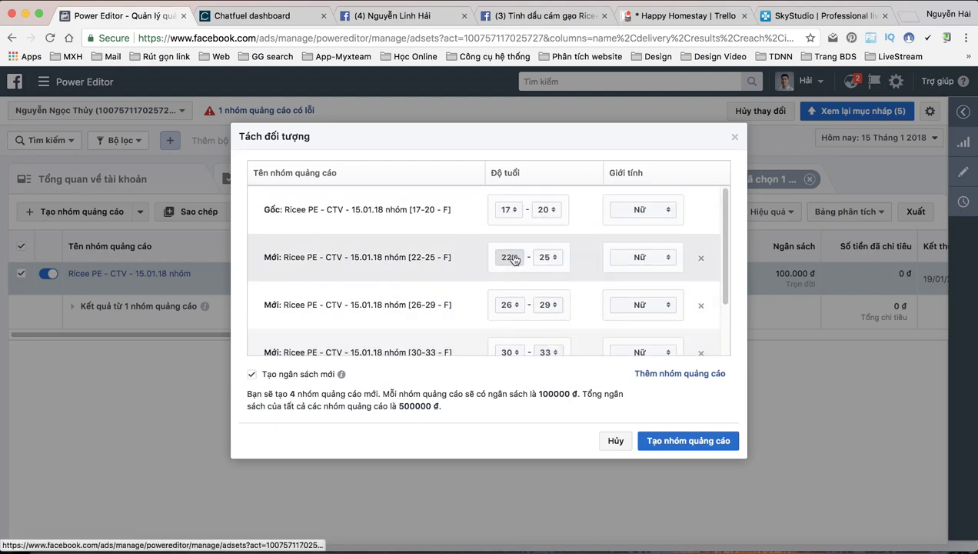
Set the age range of the first new split ad set to 21–24 and of the second to 25–28.
click(514, 259)
click(505, 242)
click(553, 258)
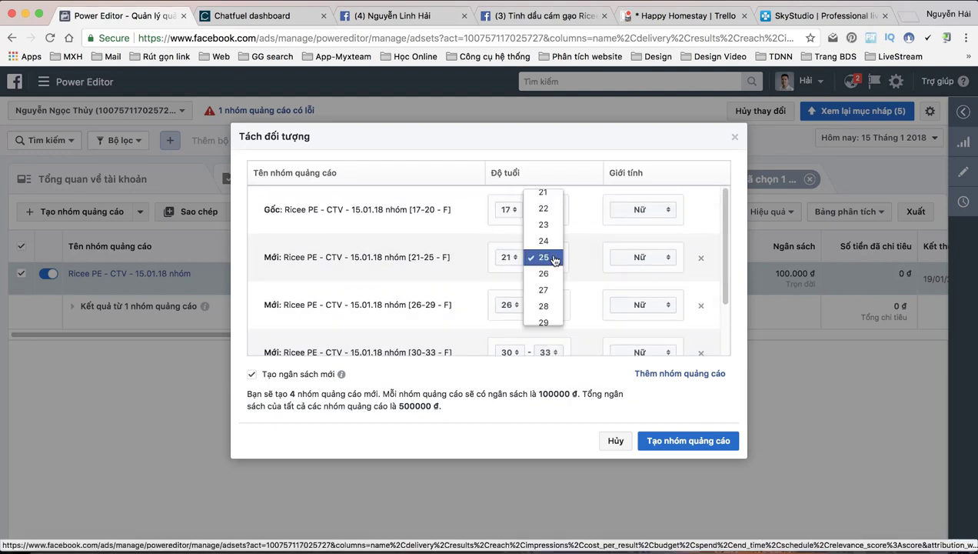
click(543, 240)
click(516, 307)
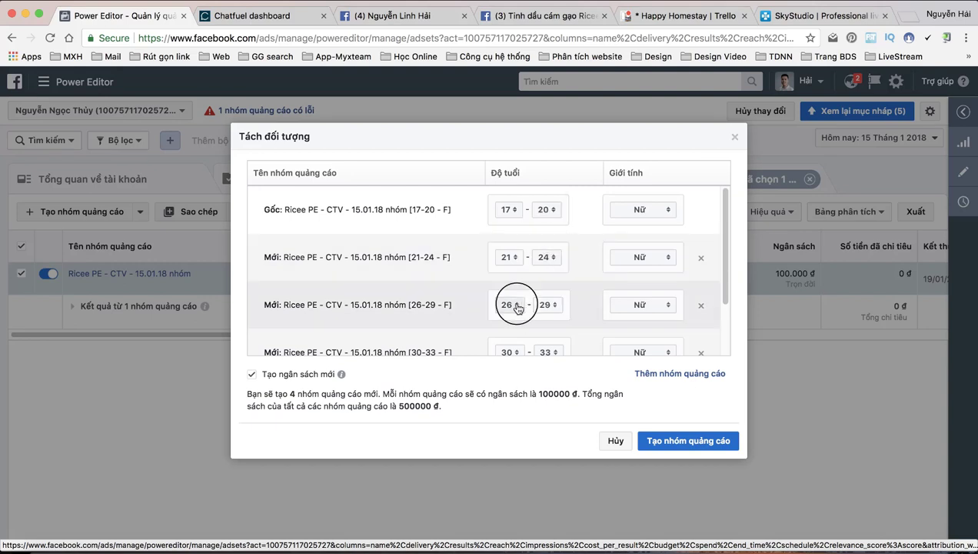
click(506, 292)
click(551, 305)
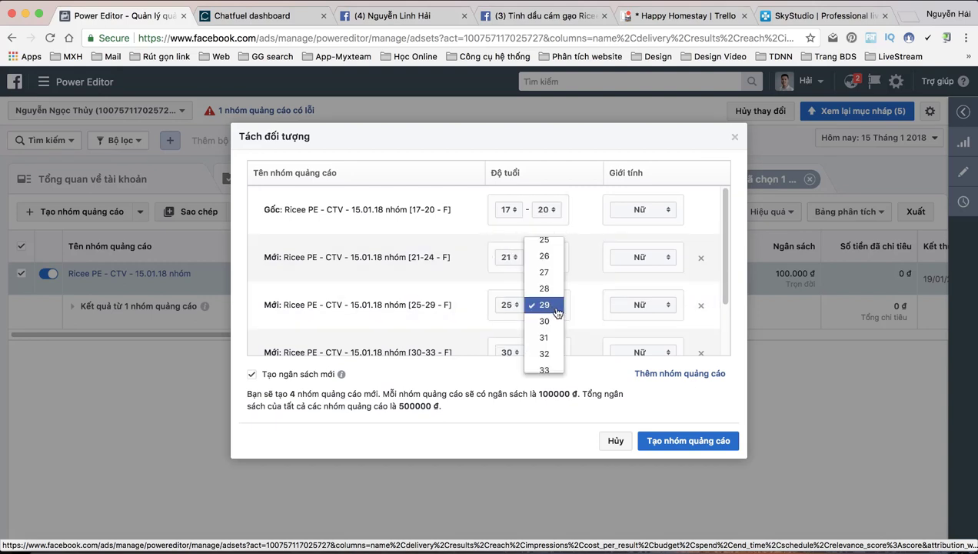
click(544, 289)
Set the age range of the third new split ad set to 29–32 and of the fourth to 33–36.
scroll(517, 329, down, 1)
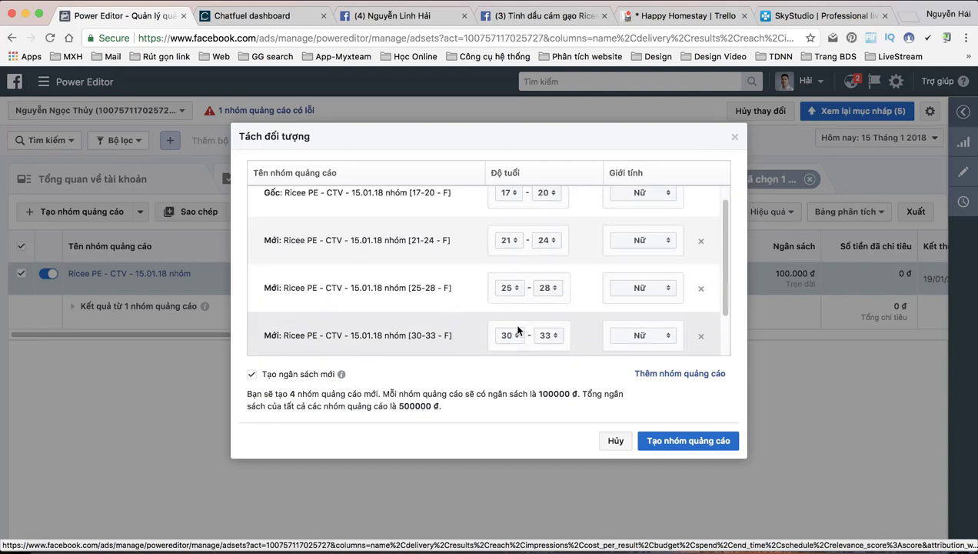
click(510, 335)
click(508, 321)
click(551, 338)
click(543, 318)
scroll(549, 310, down, 2)
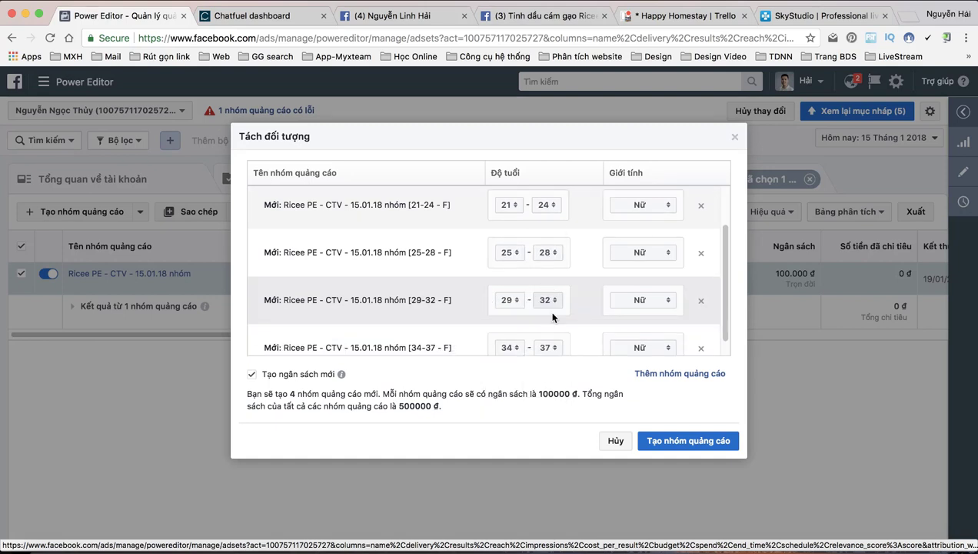
click(518, 350)
click(518, 332)
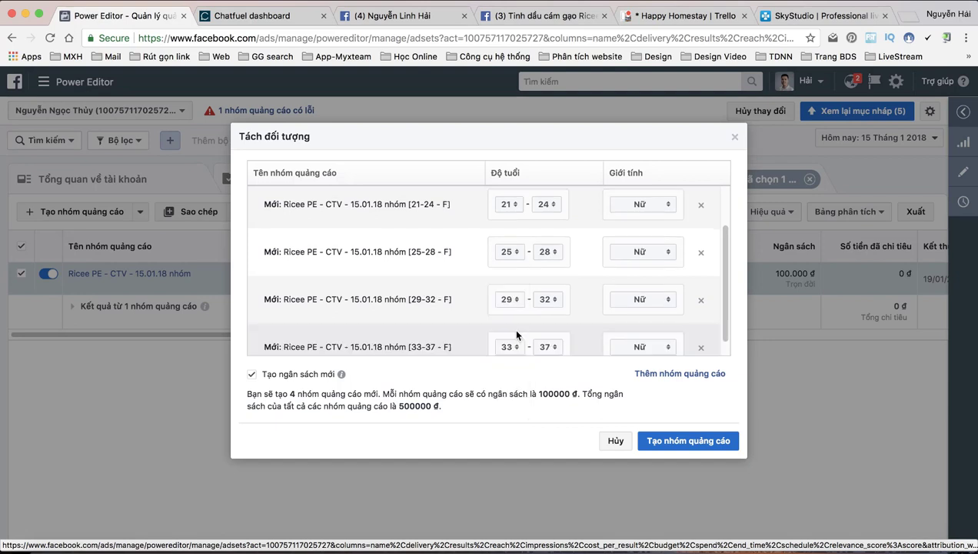
click(546, 347)
click(546, 332)
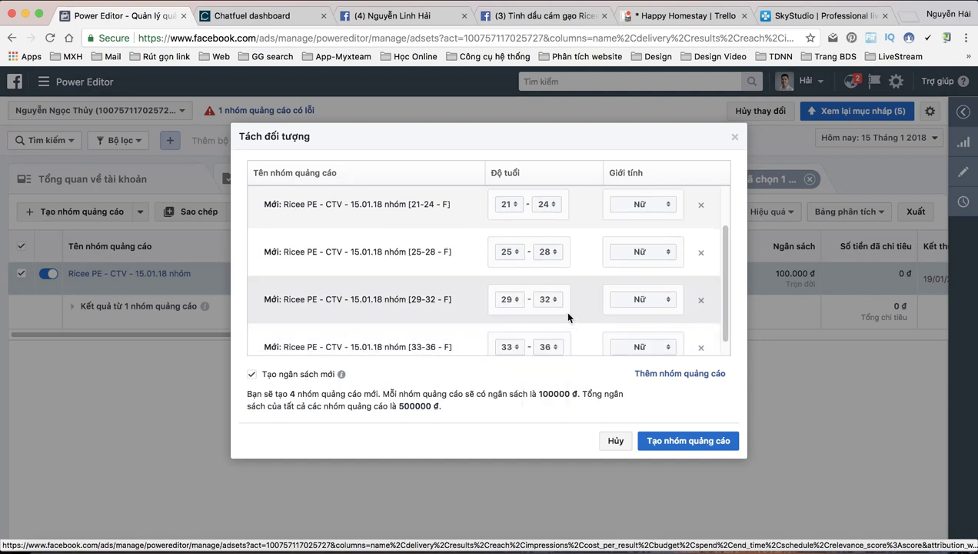
Create the four split ad sets and confirm their drafts with the ads and the renamed original ad set.
scroll(564, 310, down, 1)
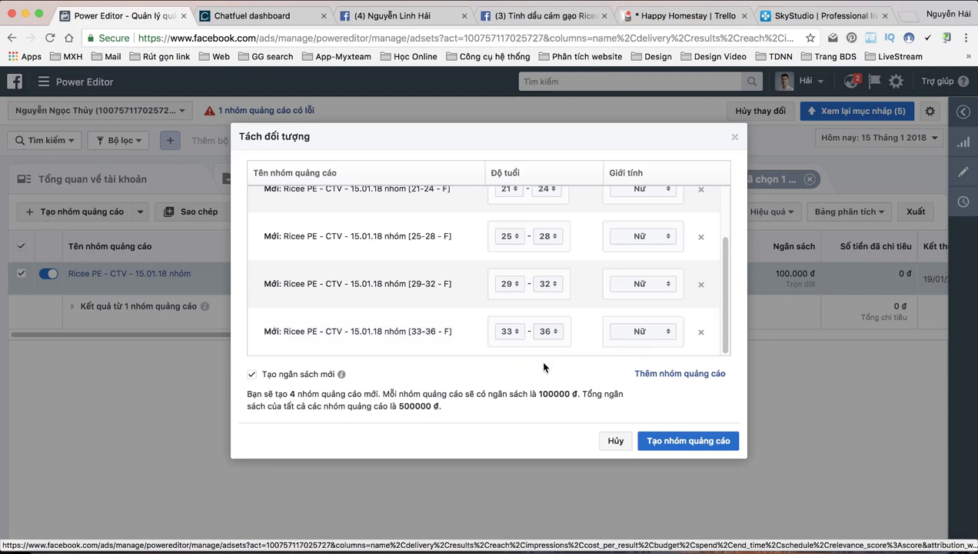
click(691, 443)
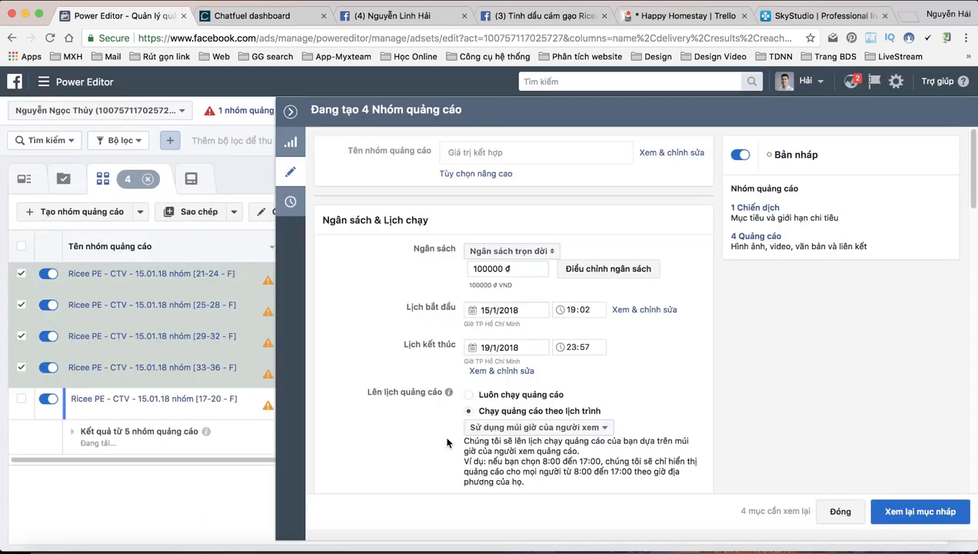
mouse_move(448, 391)
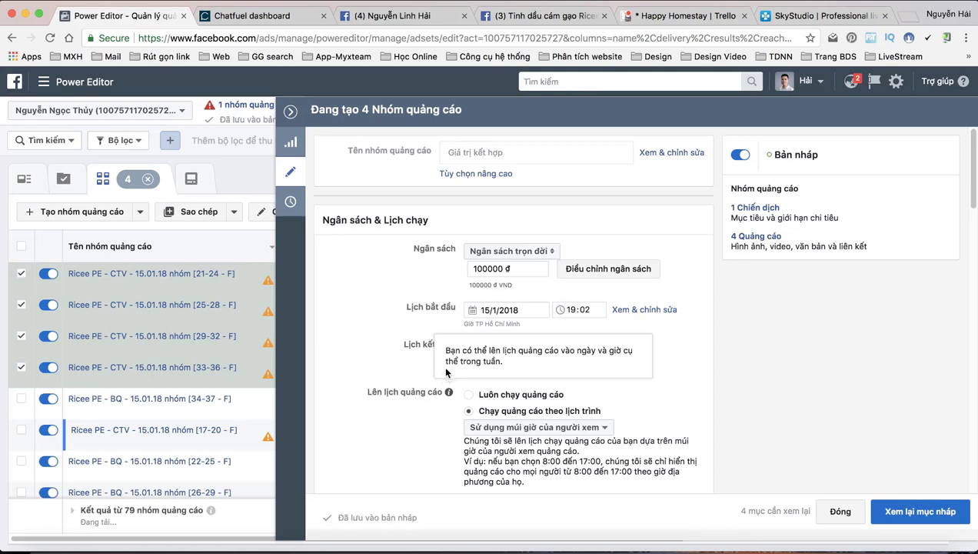
click(905, 516)
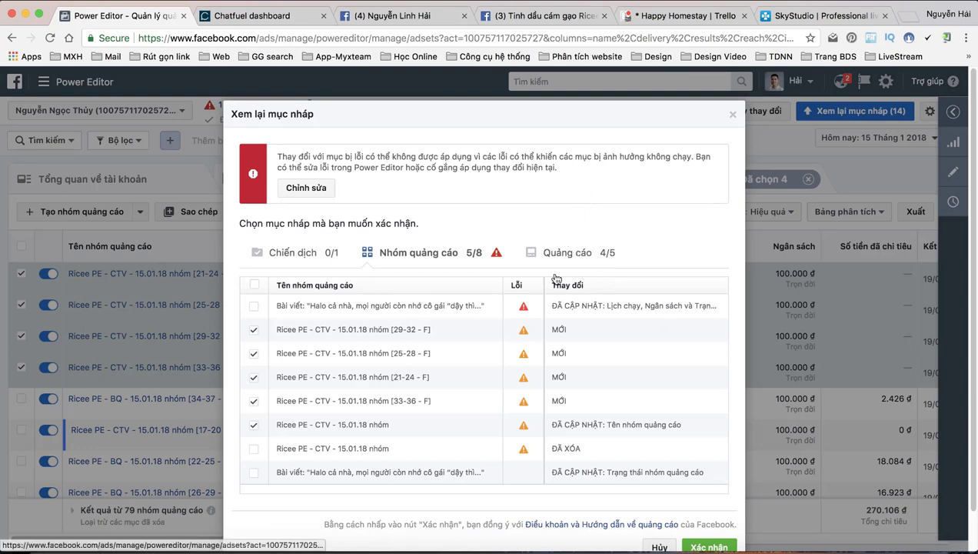
click(704, 546)
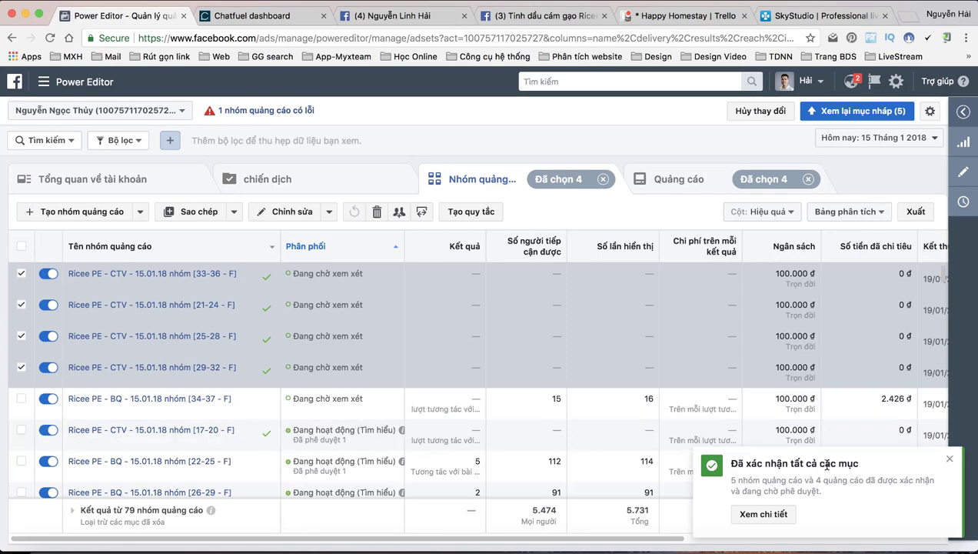
Return to the campaign list and open the campaign "Ricee PE - CTV - 15.01.18" to view its ad sets.
click(328, 185)
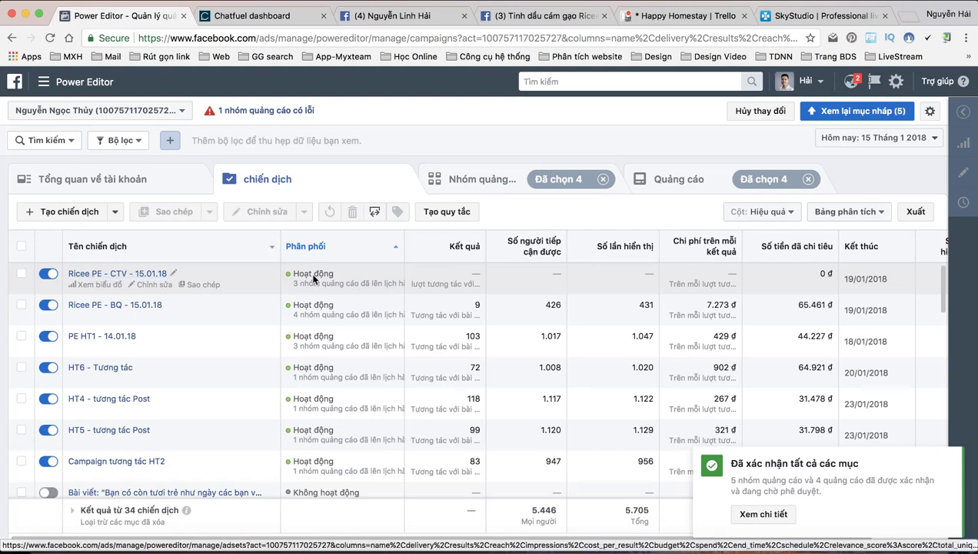
click(135, 276)
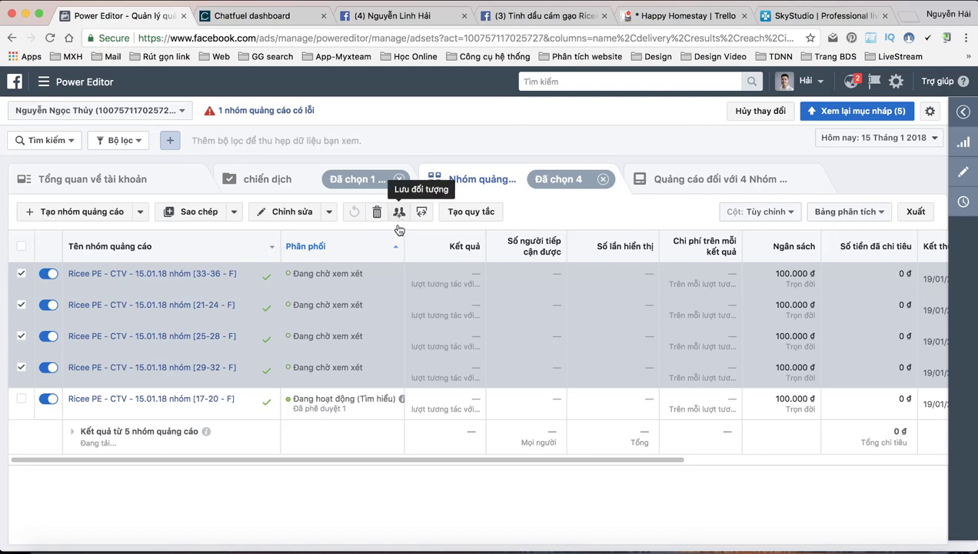